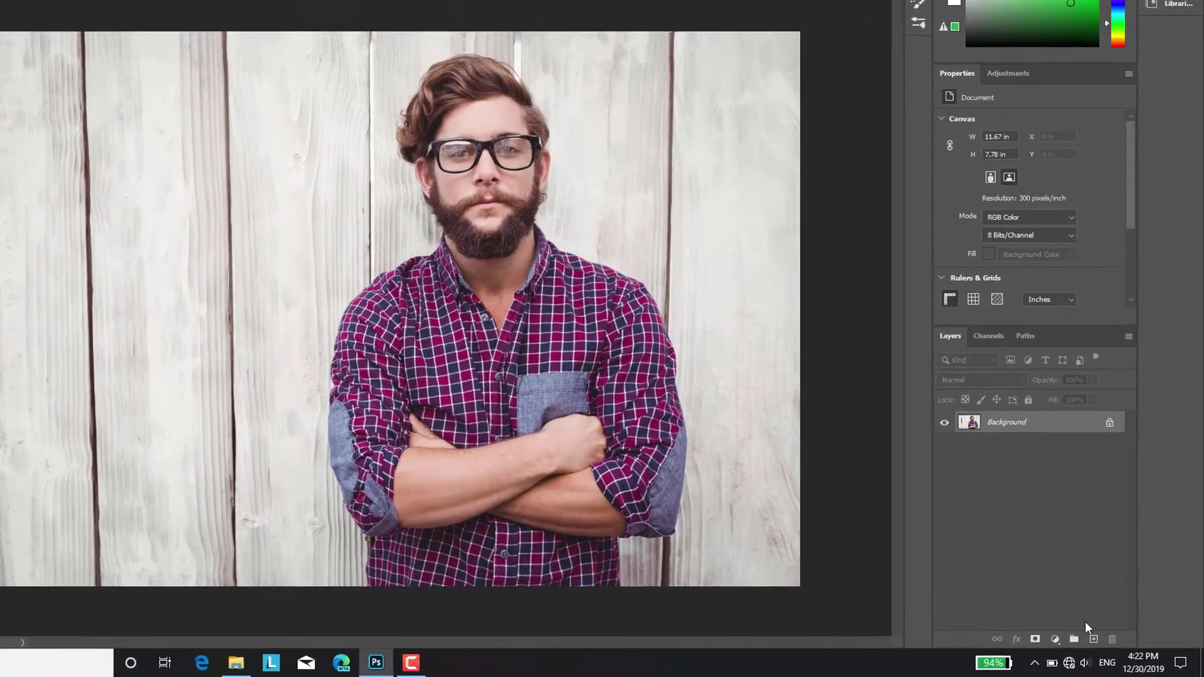
- Add a Brightness/Contrast adjustment layer with brightness set to -150
left_click(1003, 627)
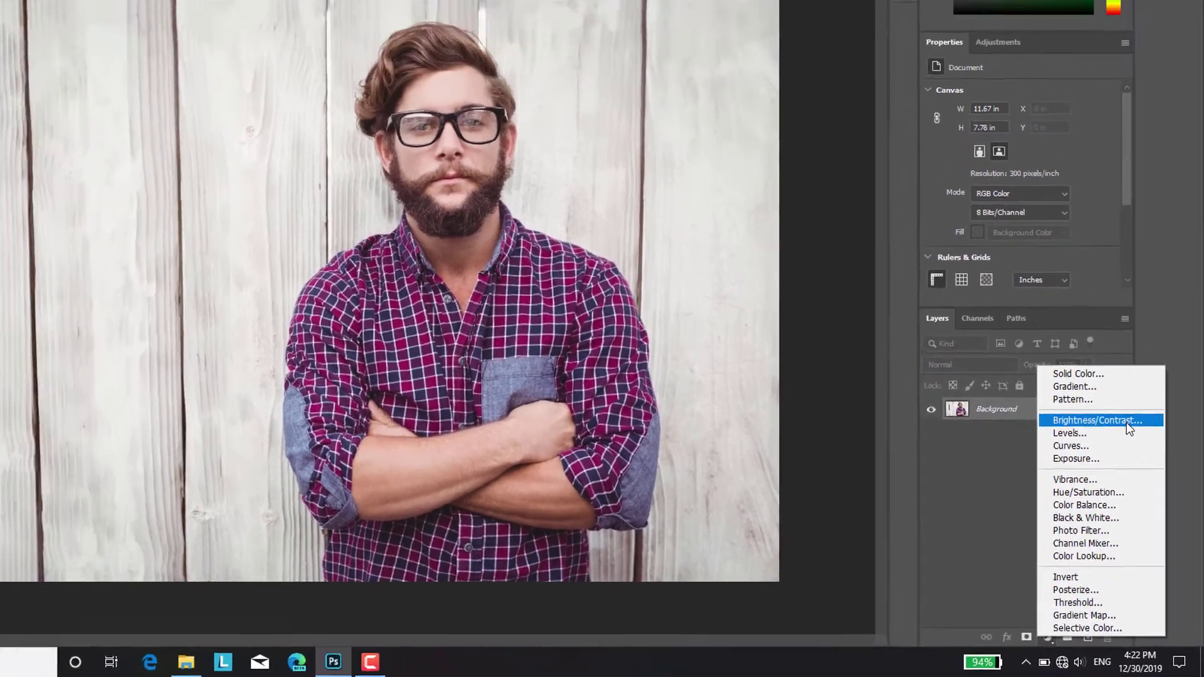
left_click(1127, 424)
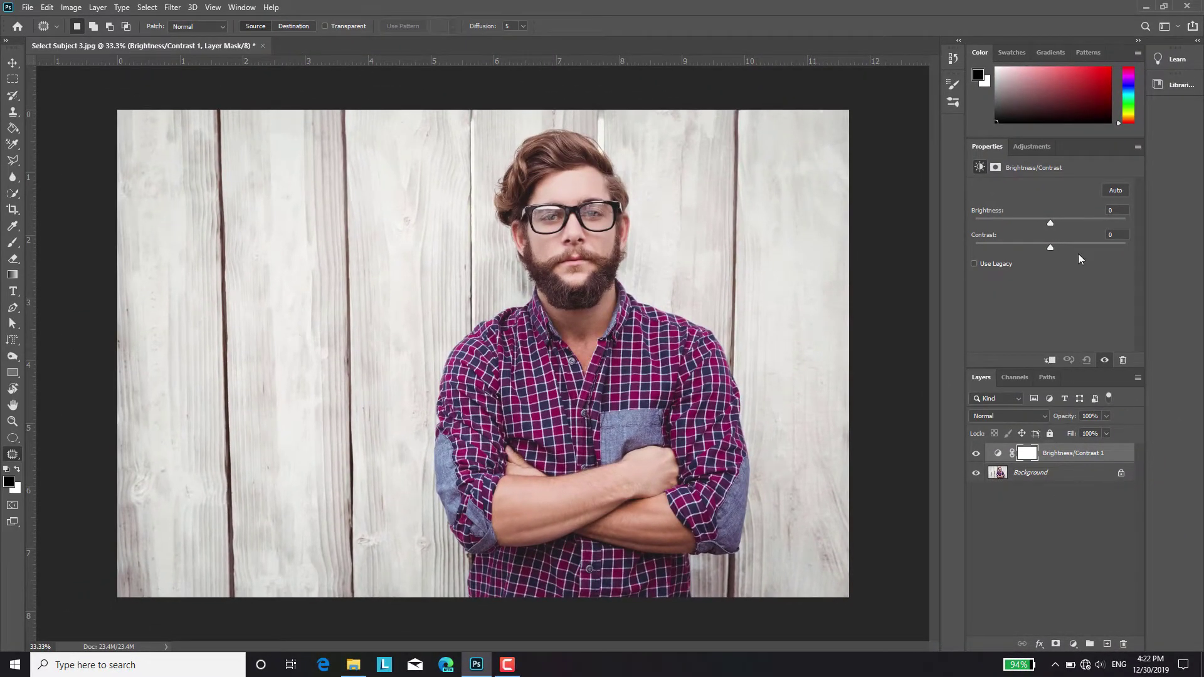
left_click_drag(1050, 224, 978, 220)
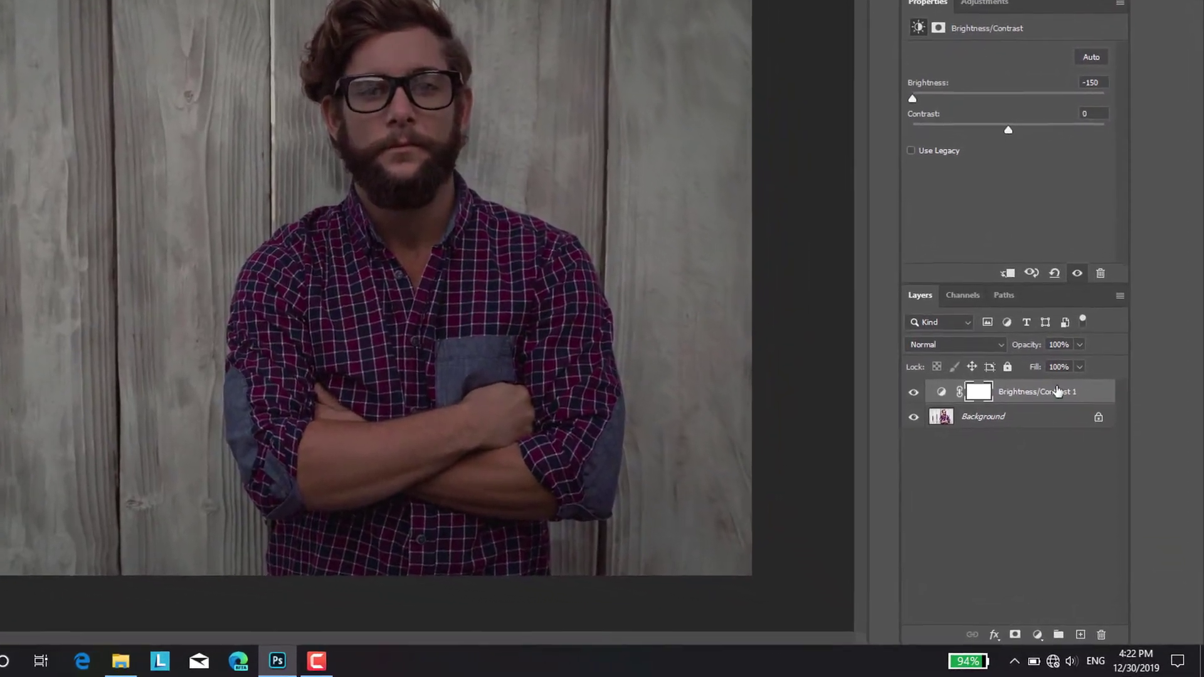
- Add a Curves adjustment pulled down to darken, then hide both adjustment layers
left_click(1030, 636)
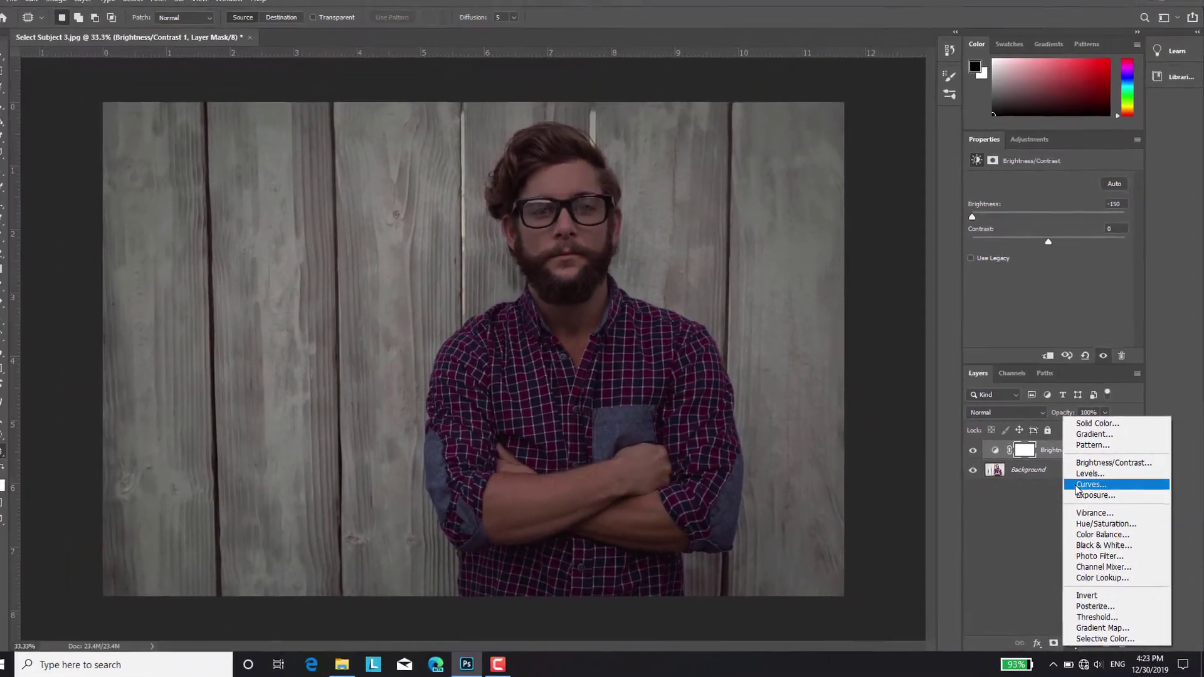
left_click(1079, 487)
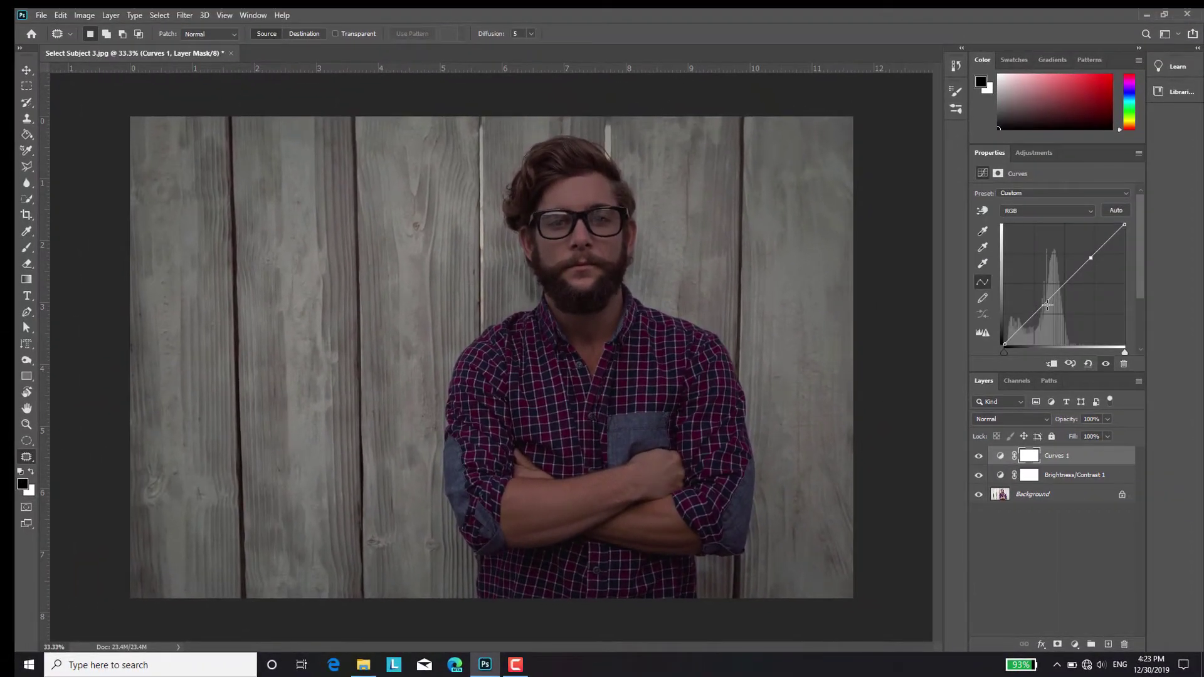
left_click_drag(1123, 226, 1124, 298)
left_click_drag(1004, 344, 1051, 312)
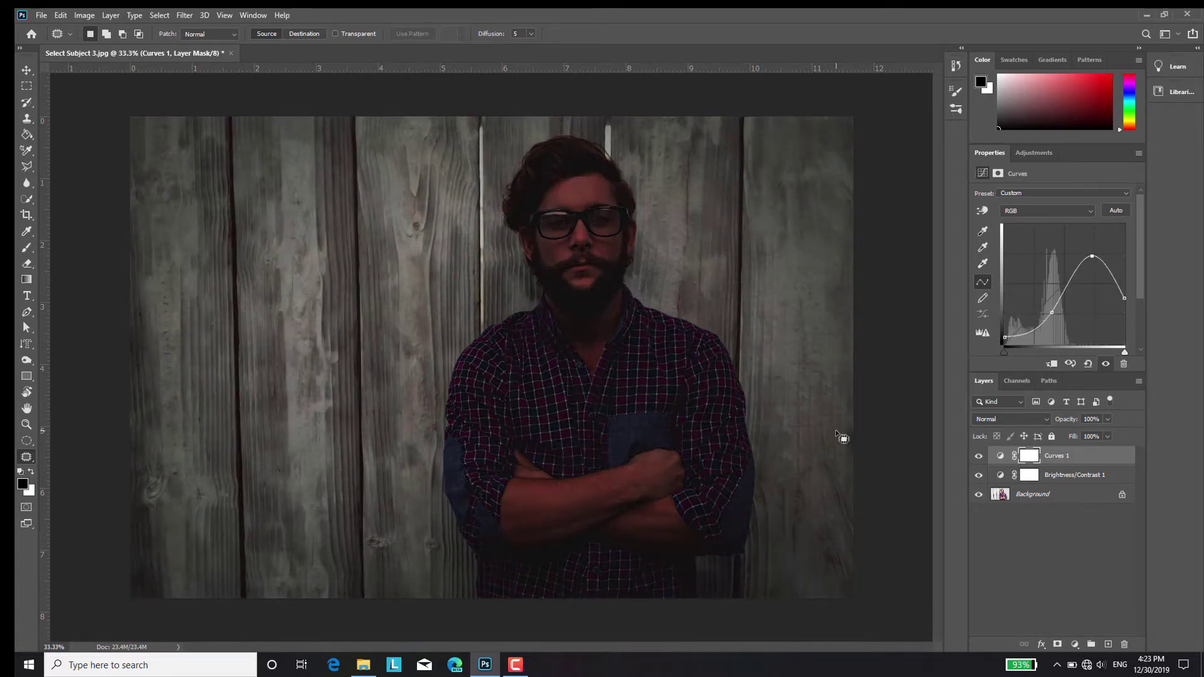
left_click_drag(1091, 269, 1124, 316)
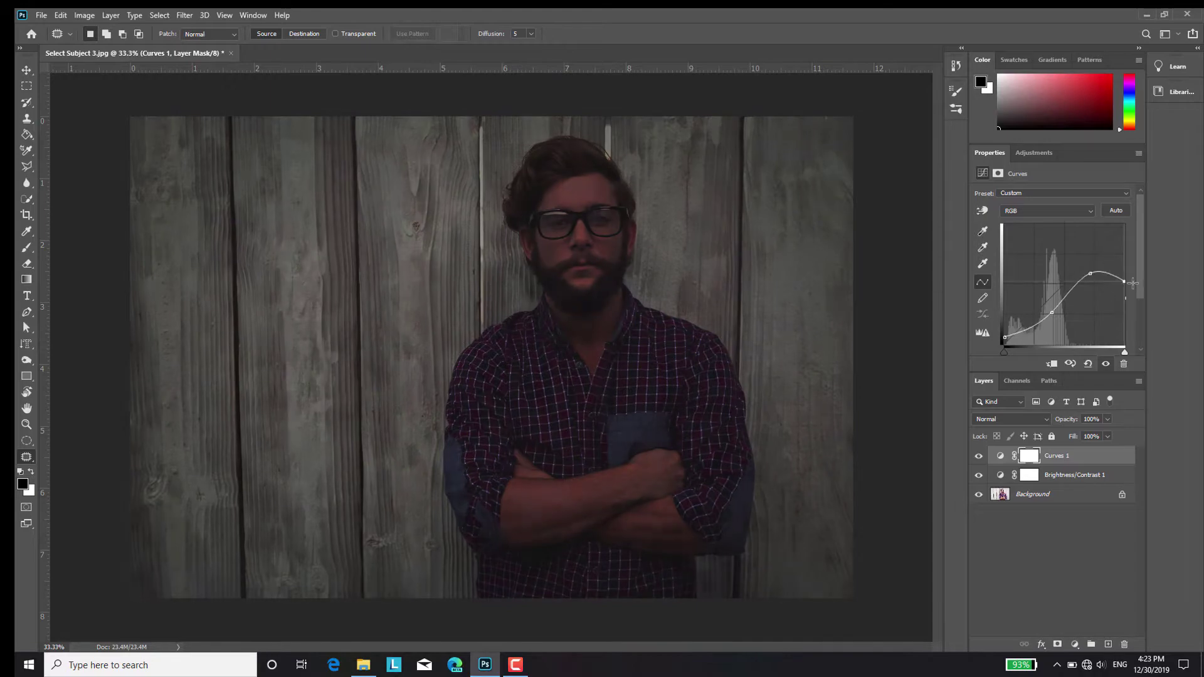
left_click_drag(1052, 312, 1054, 315)
left_click(978, 456)
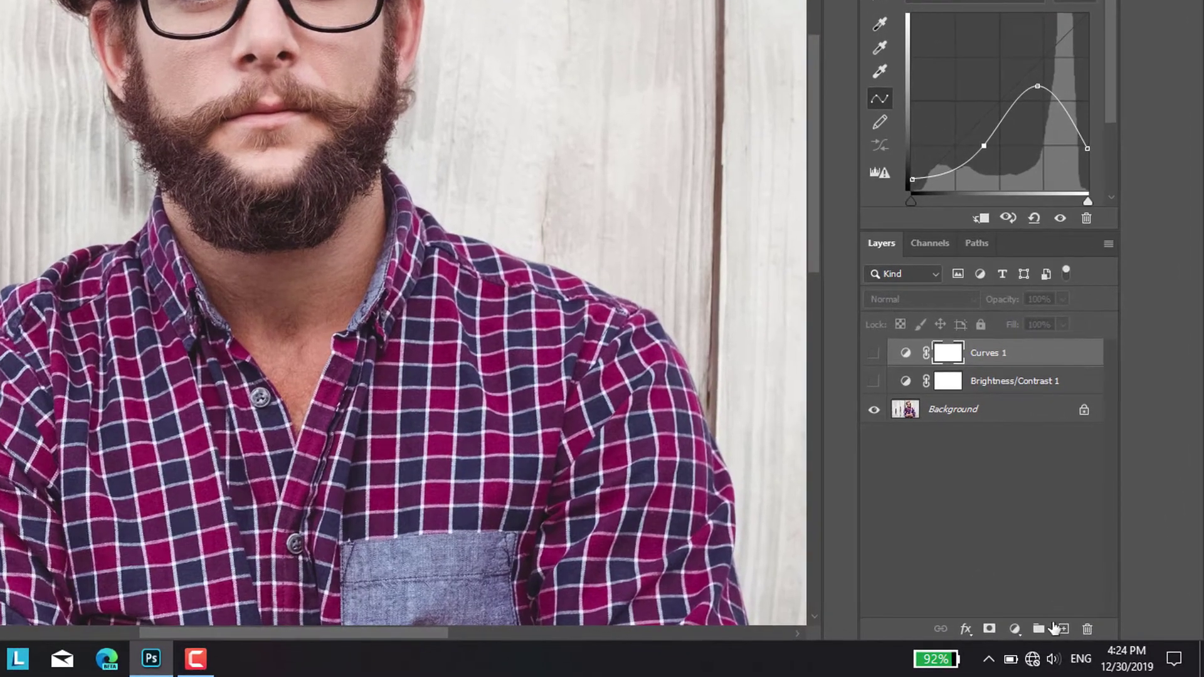
- Add a near-white #fcfcfc Solid Color fill layer with its mask inverted to black, zoomed on the face
left_click(1064, 629)
left_click(1014, 629)
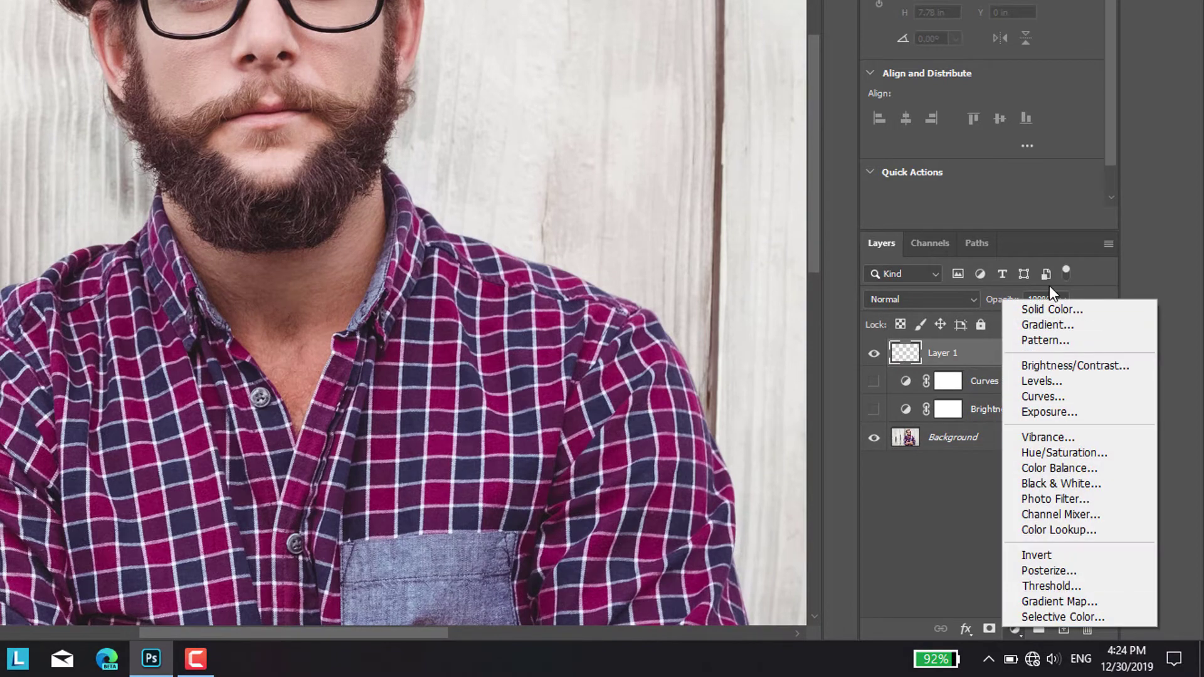
left_click(1055, 310)
left_click(18, 128)
left_click(473, 121)
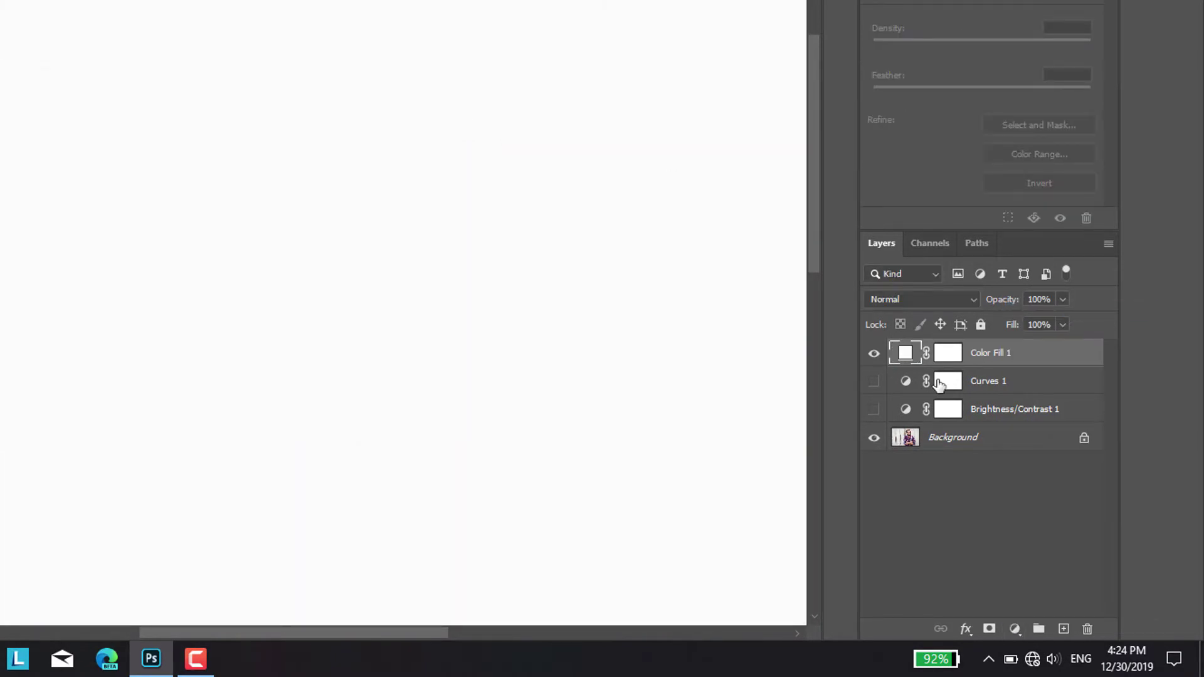
key("ctrl+i")
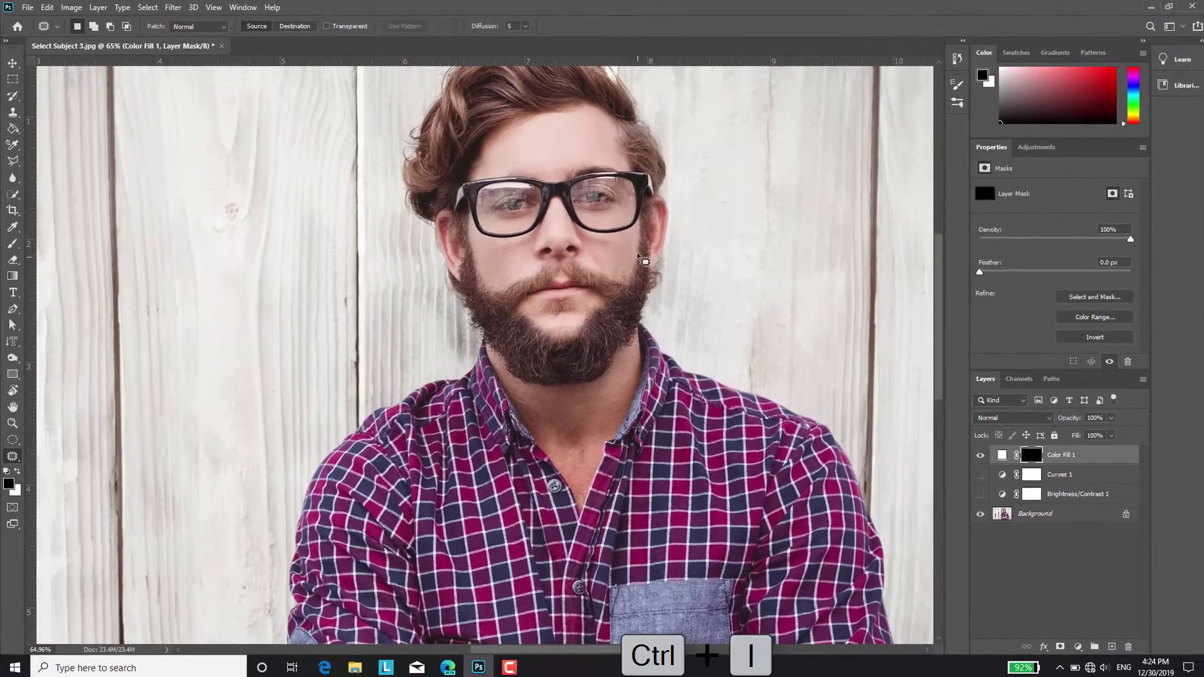
key("ctrl+plus")
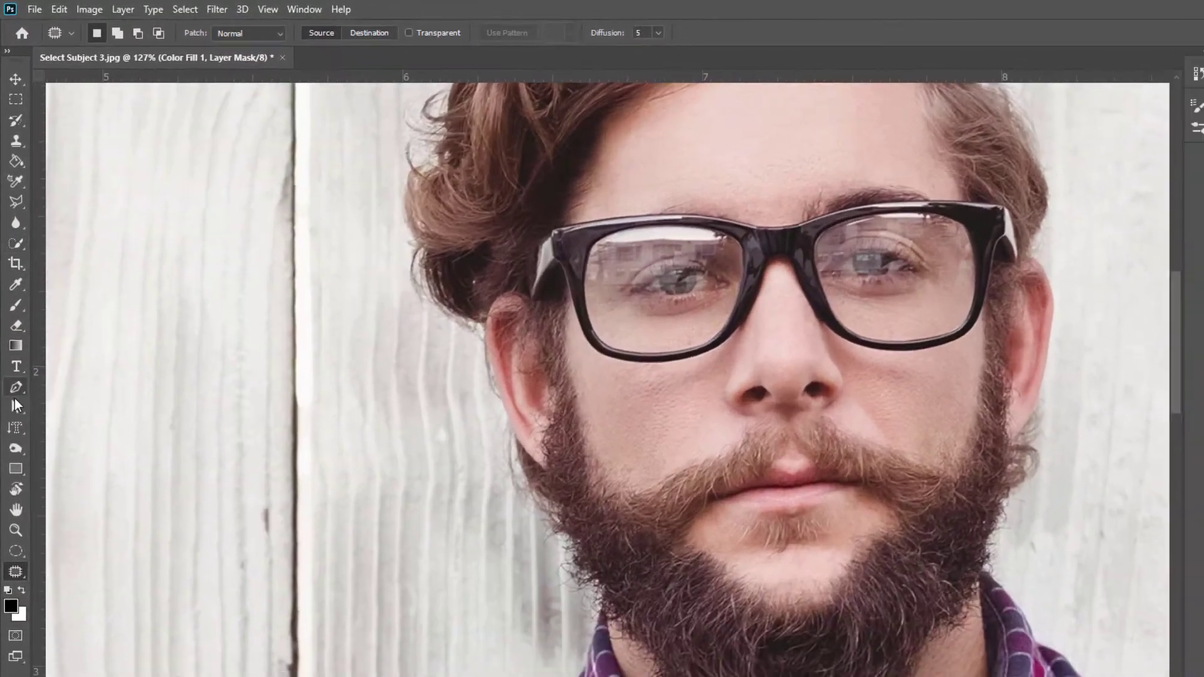
- With the Pen tool in Path mode, trace the path along the top of the glasses frame
left_click(15, 388)
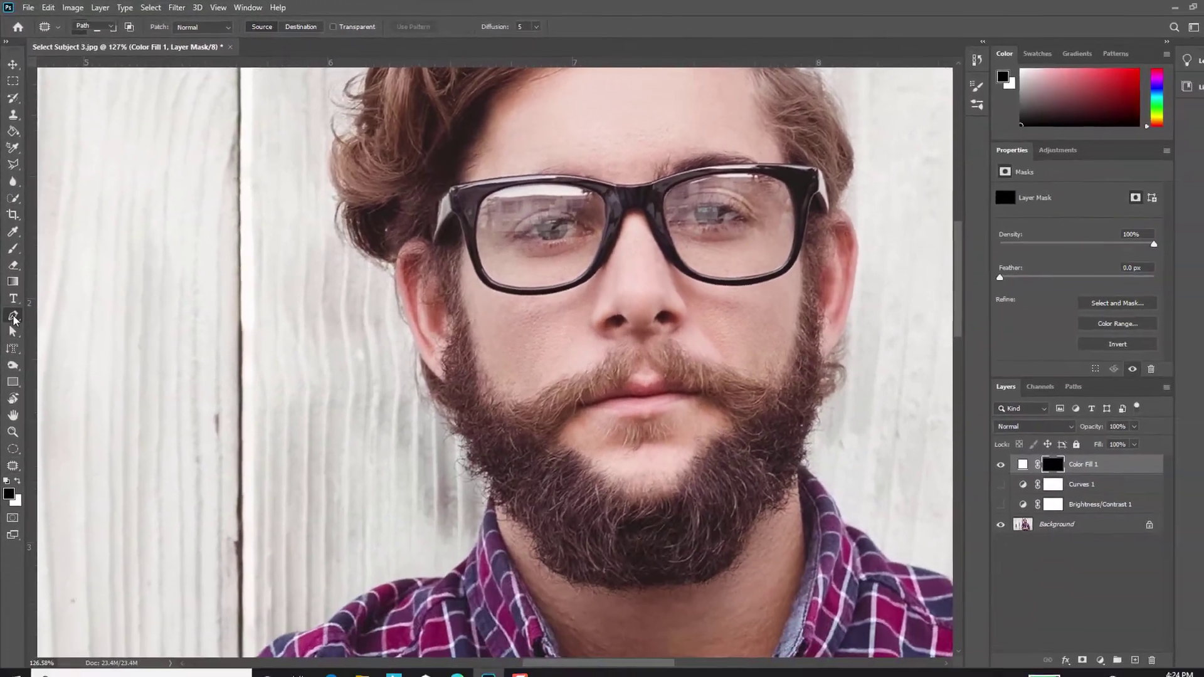
scroll(443, 188, "up", 5)
left_click(431, 211)
left_click(598, 169)
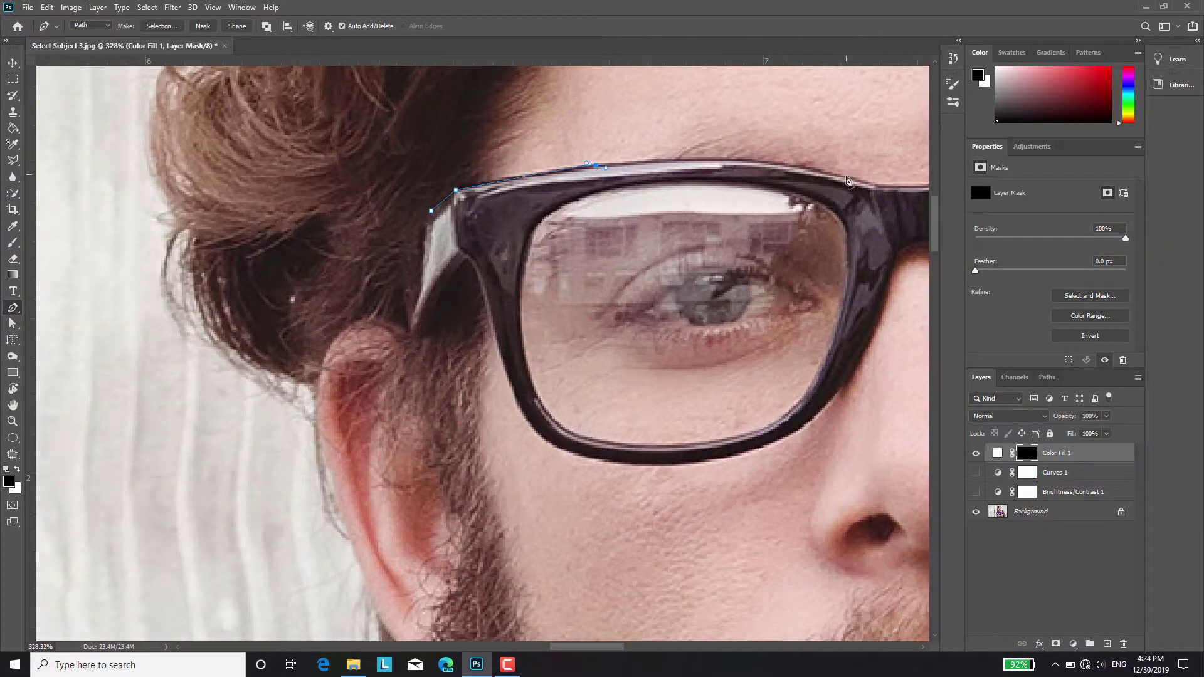
left_click_drag(860, 182, 893, 220)
scroll(906, 220, "down", 3)
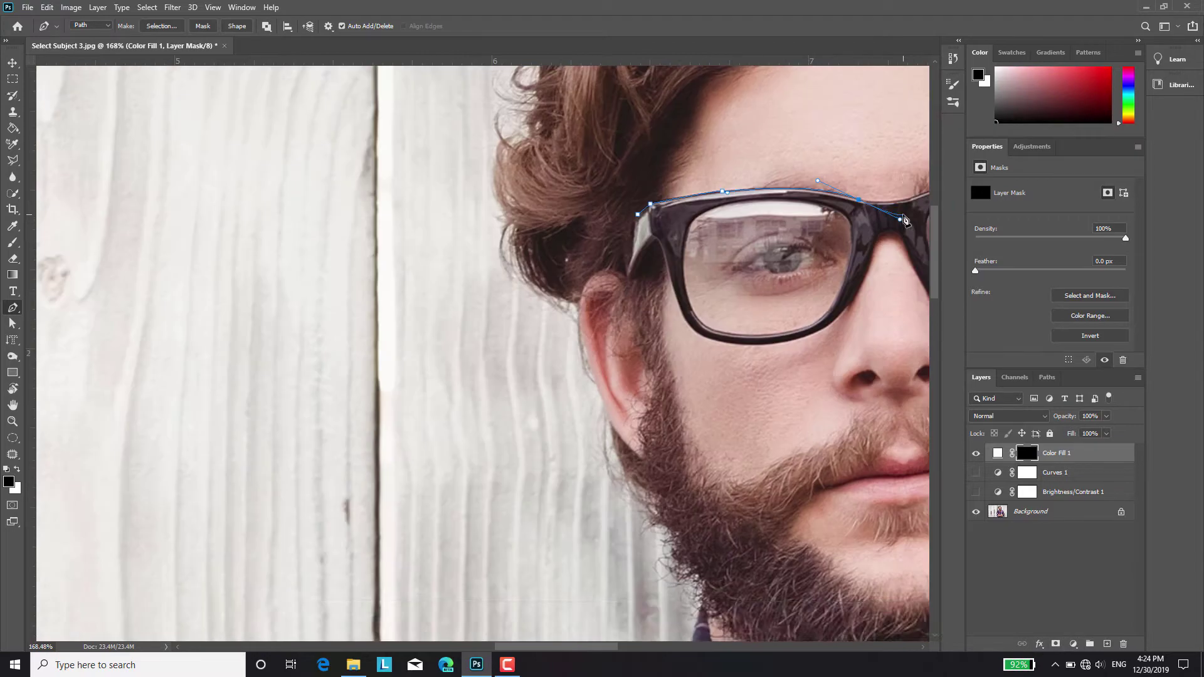
scroll(821, 498, "up", 3)
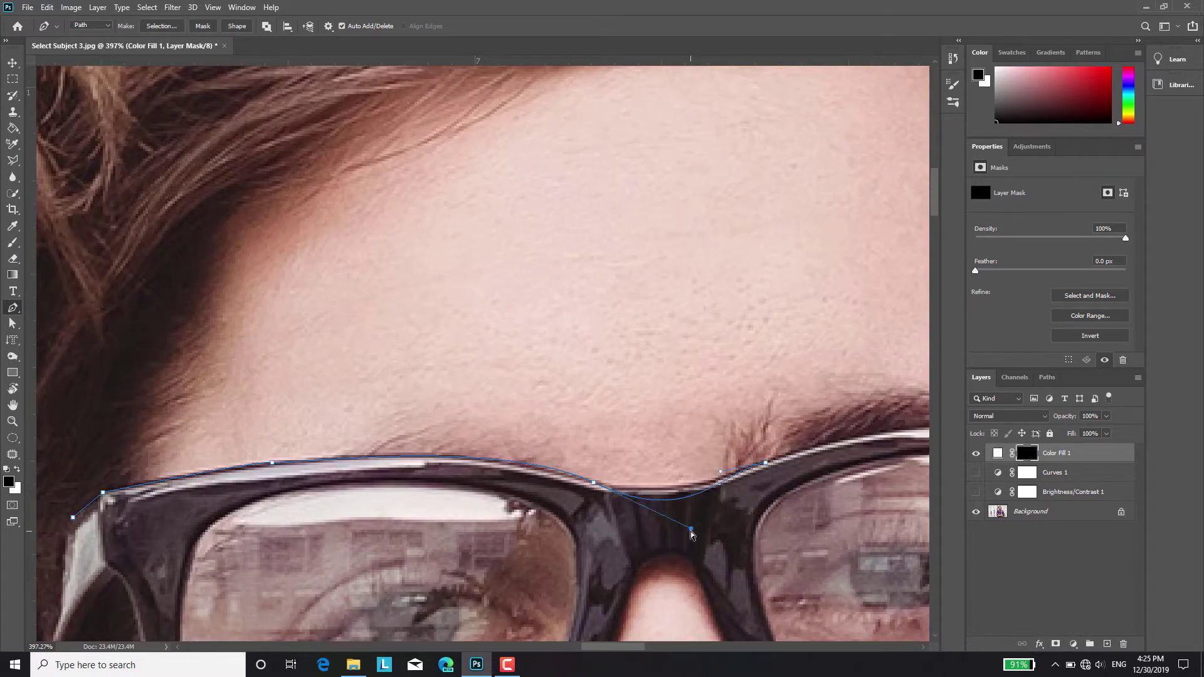
left_click_drag(691, 530, 649, 505)
left_click_drag(494, 434, 478, 434)
left_click_drag(720, 472, 745, 493)
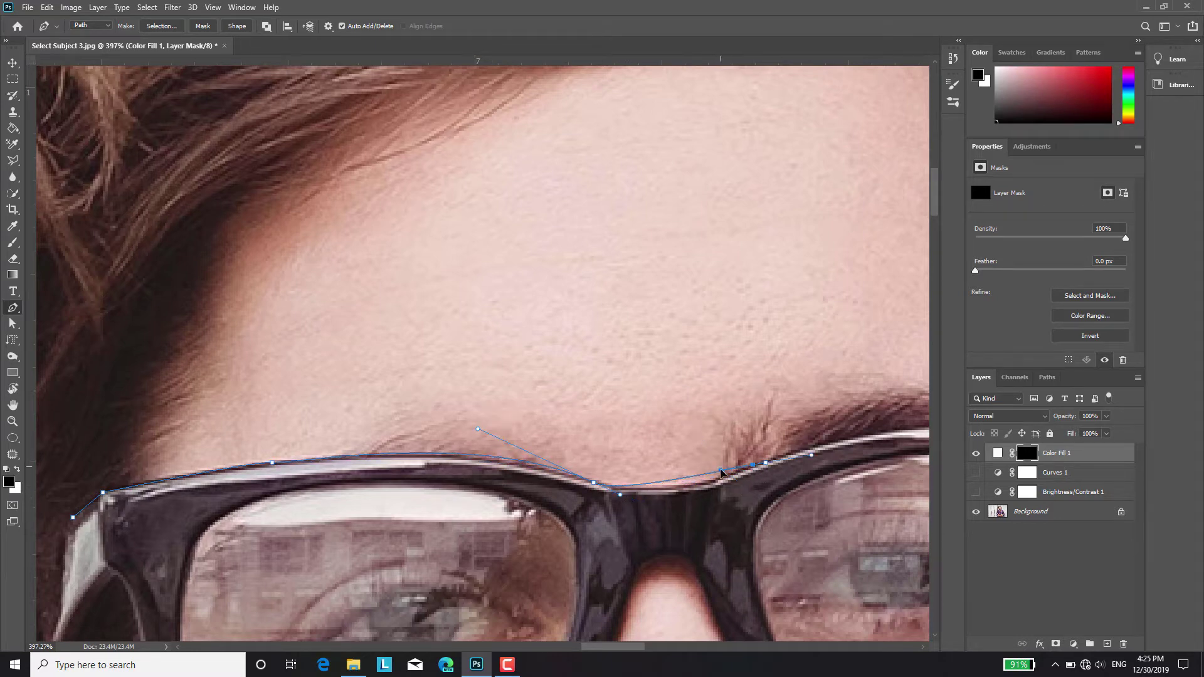
scroll(720, 472, "right", 5)
left_click_drag(607, 424, 649, 423)
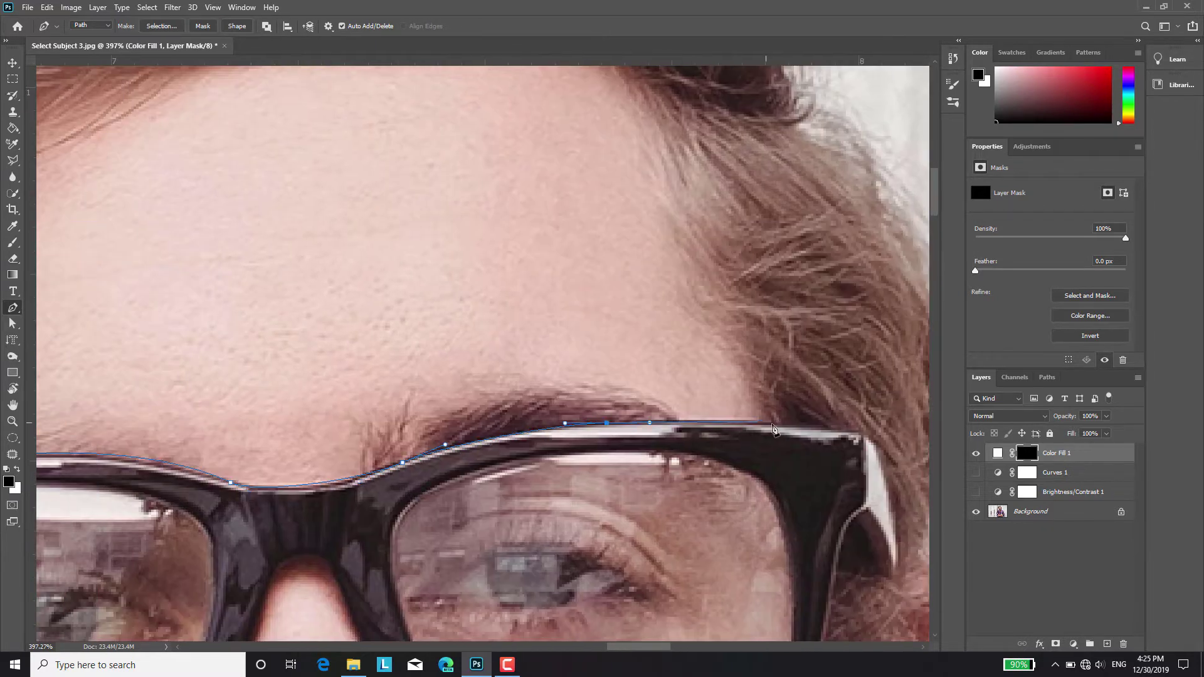
- Continue the path around the frame's outer corner, lower rim and over the nose bridge
left_click(862, 432)
left_click(865, 510)
scroll(865, 510, "down", 3)
left_click_drag(821, 427, 804, 569)
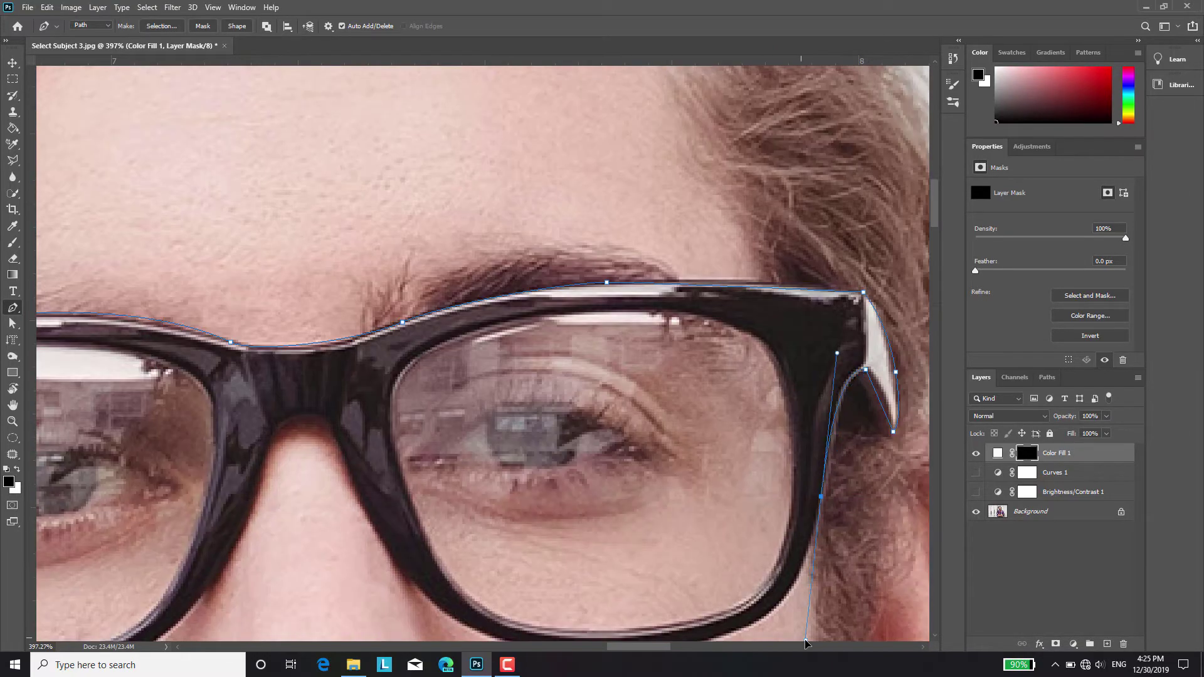
left_click(709, 571)
left_click_drag(548, 583, 475, 573)
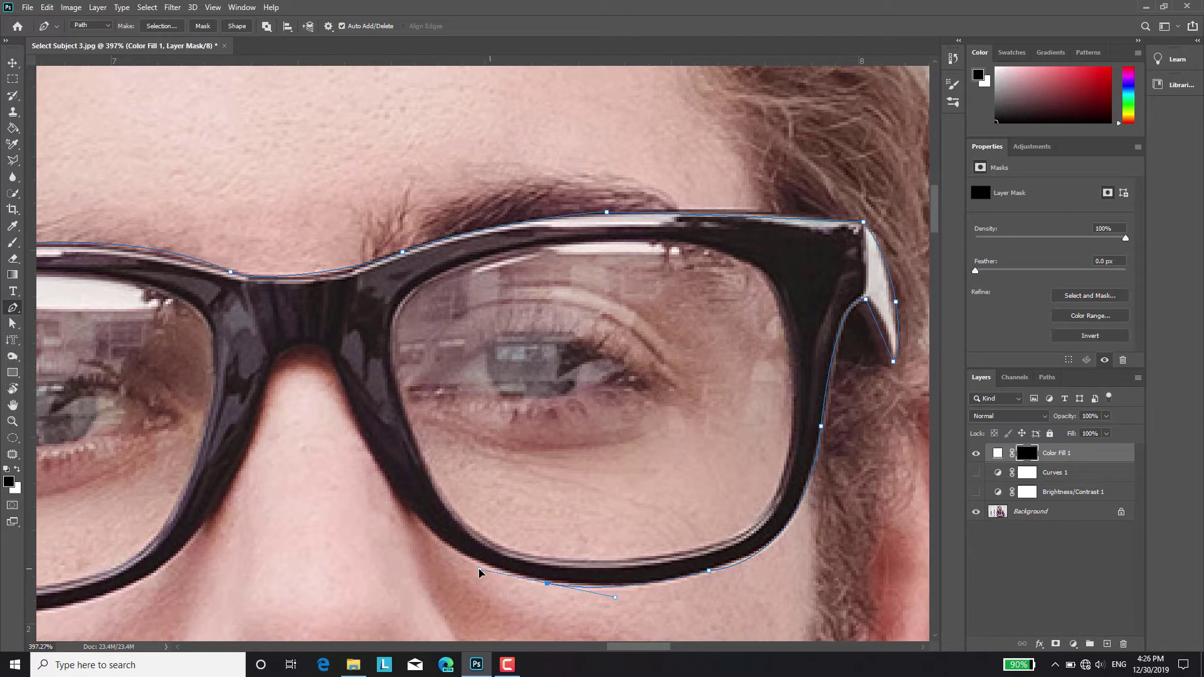
left_click(410, 508)
left_click(332, 355)
left_click_drag(273, 364, 262, 384)
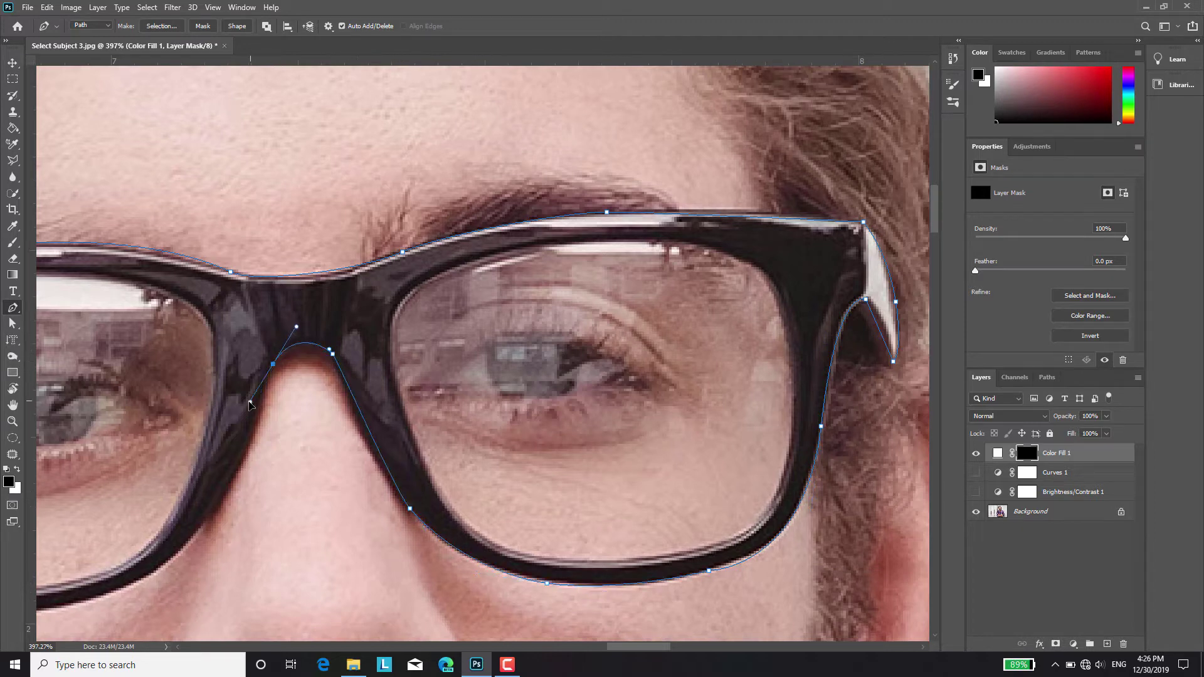
left_click(251, 407)
left_click(195, 538)
left_click_drag(195, 538, 616, 527)
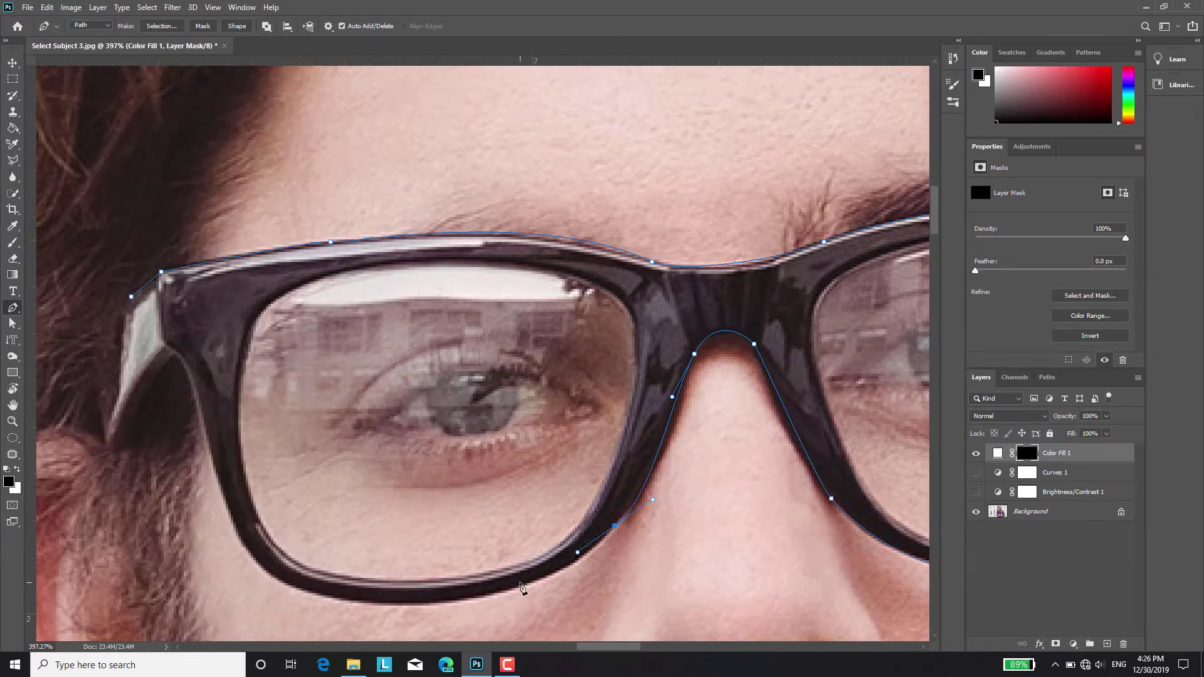
left_click_drag(544, 578, 505, 597)
left_click(413, 605)
- Finish the path along the lower lens edges and outer side back up to the temple
scroll(841, 533, "right", 3)
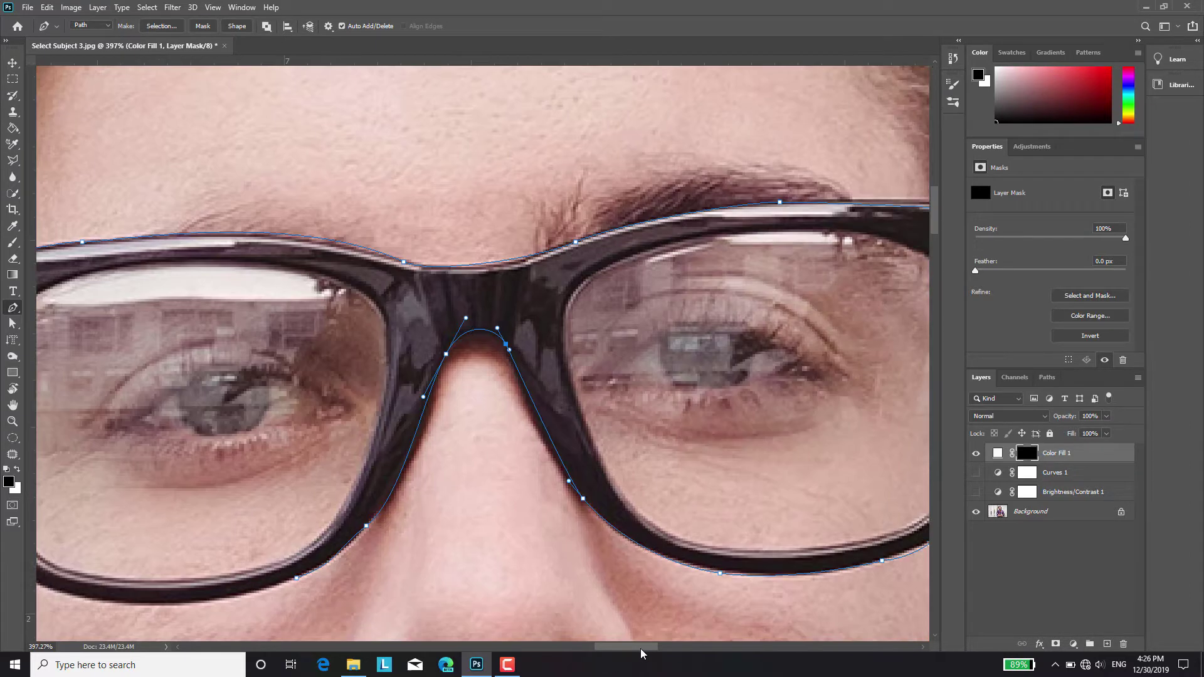
scroll(841, 533, "right", 3)
left_click(845, 558)
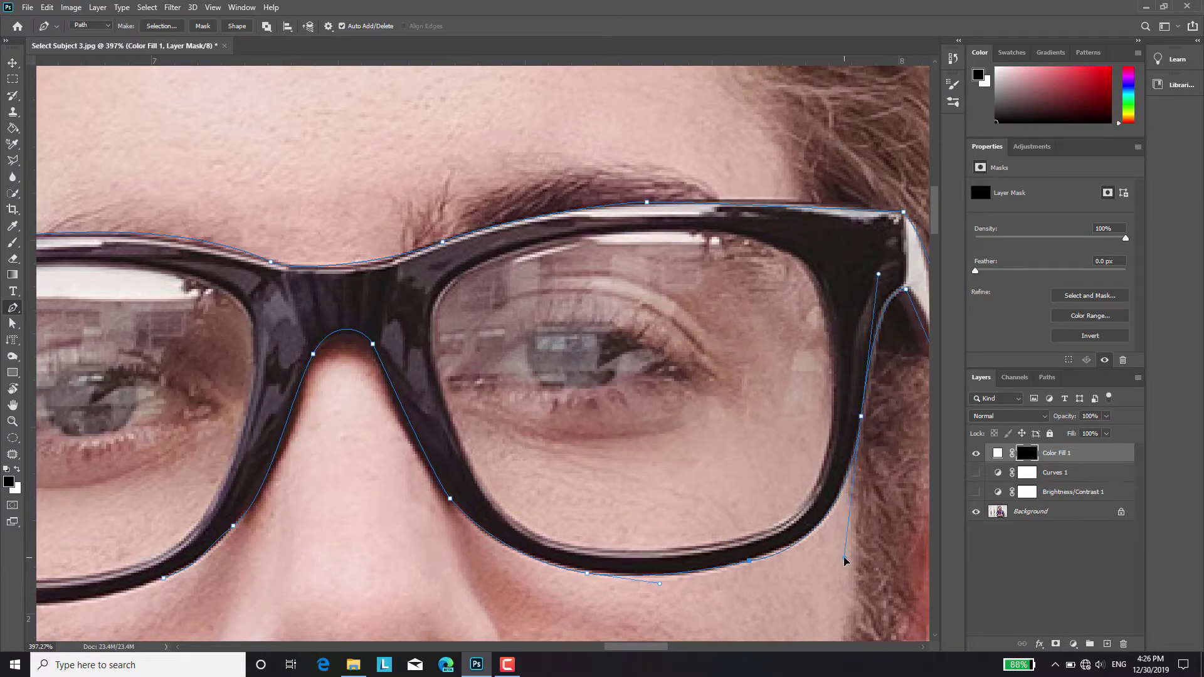
left_click_drag(660, 586, 692, 579)
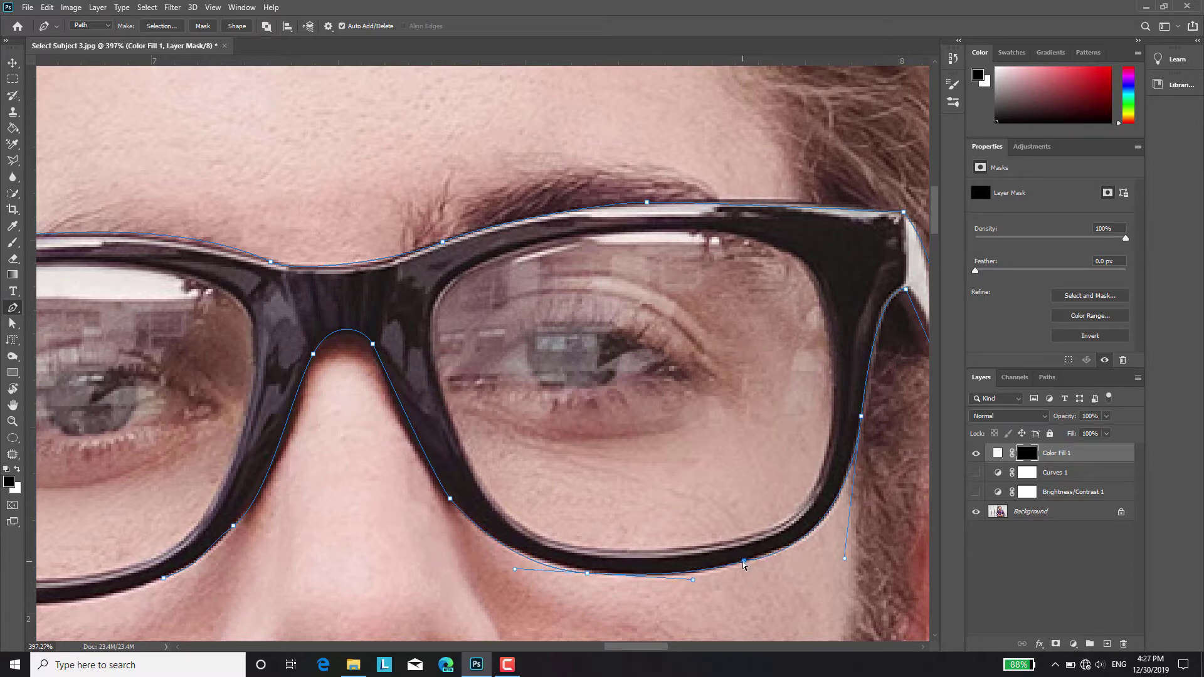
left_click(200, 552)
left_click_drag(232, 526, 278, 496)
left_click_drag(212, 566, 723, 566)
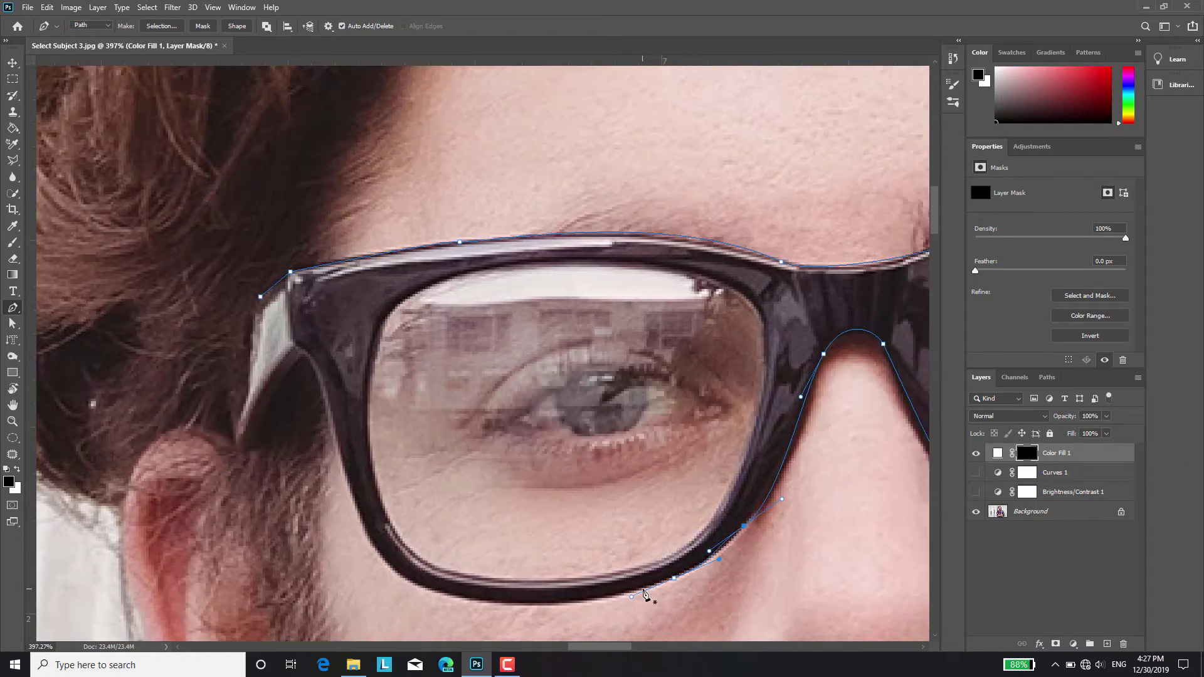
left_click_drag(520, 606, 492, 602)
left_click_drag(370, 540, 337, 482)
left_click_drag(253, 439, 251, 460)
left_click_drag(239, 304, 281, 289)
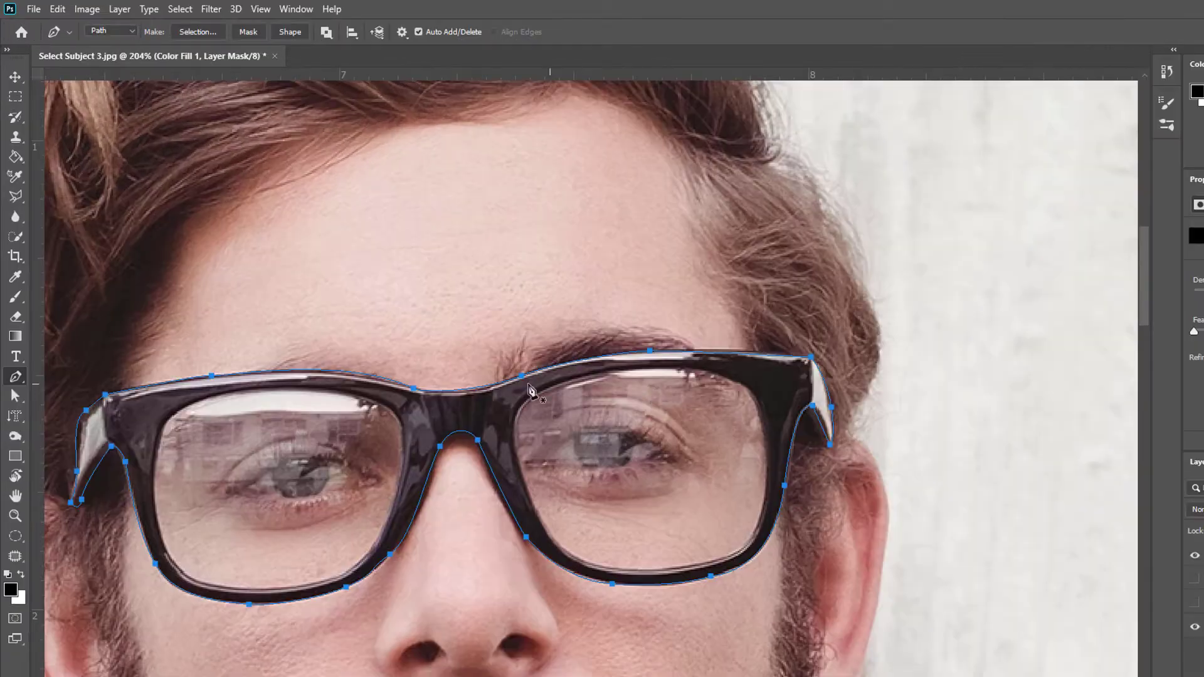
right_click(357, 406)
- Convert the frame path into a selection and start outlining the left lens's inner rim
left_click(382, 472)
left_click(814, 215)
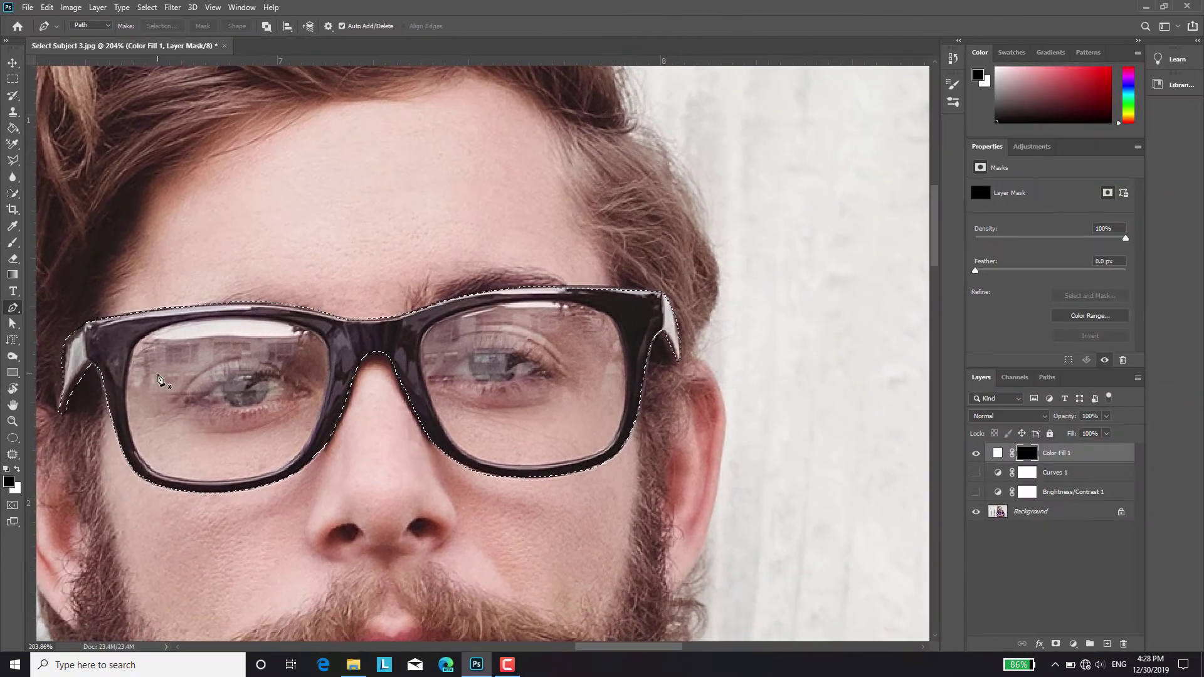
scroll(119, 323, "up", 3)
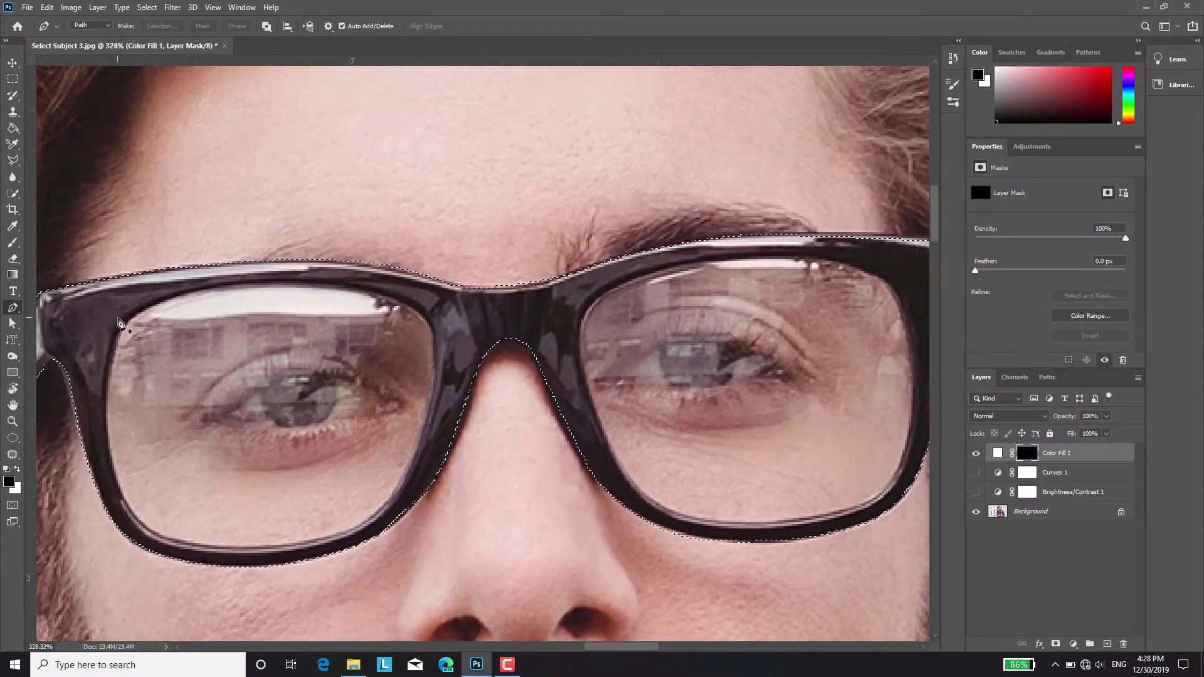
left_click(124, 324)
left_click_drag(227, 287, 267, 296)
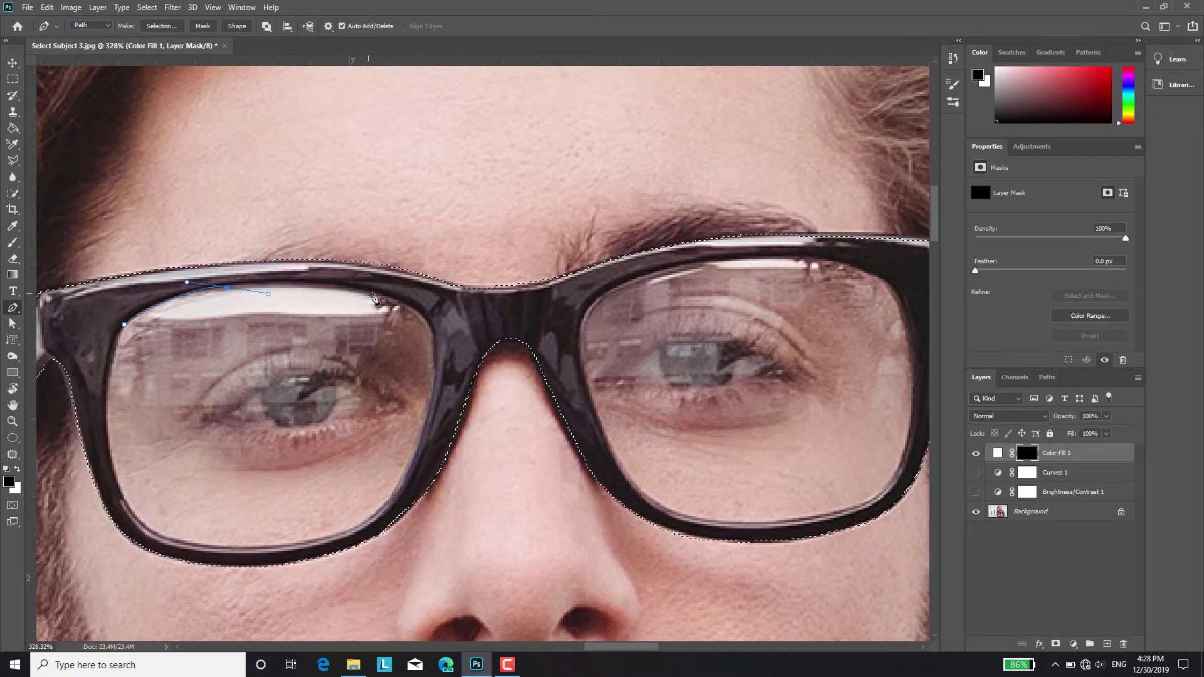
left_click_drag(384, 298, 405, 317)
left_click(433, 338)
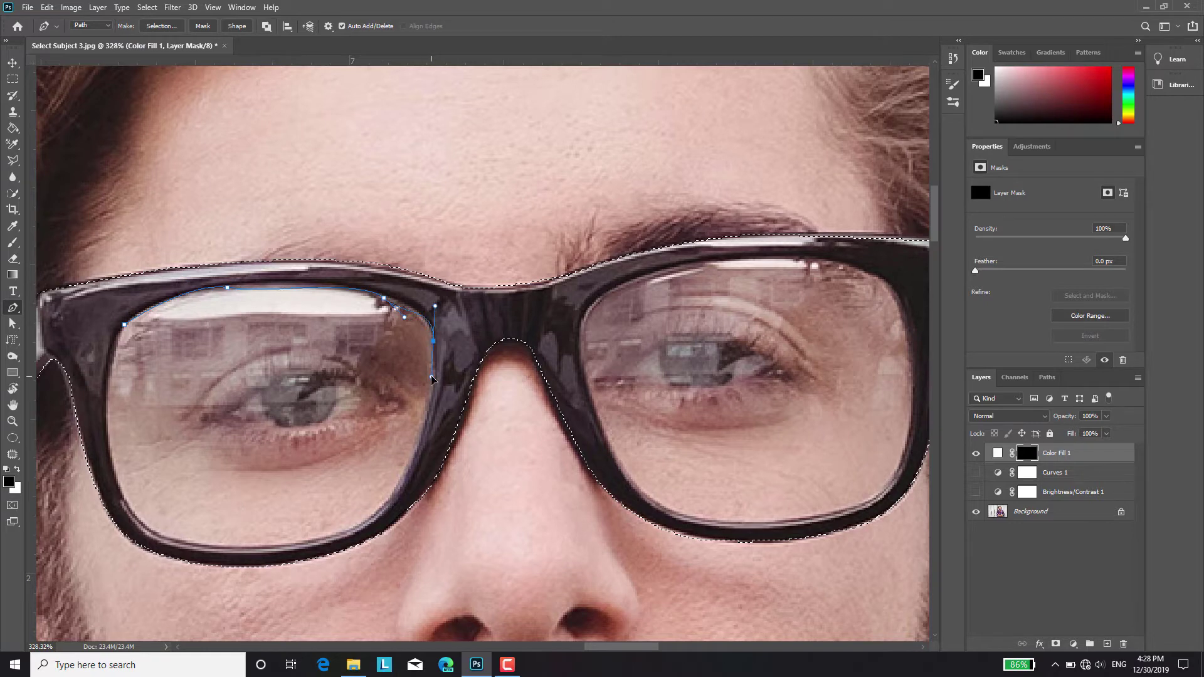
- Close the left lens outline and refine its curves to hug the inner rim
left_click(359, 286)
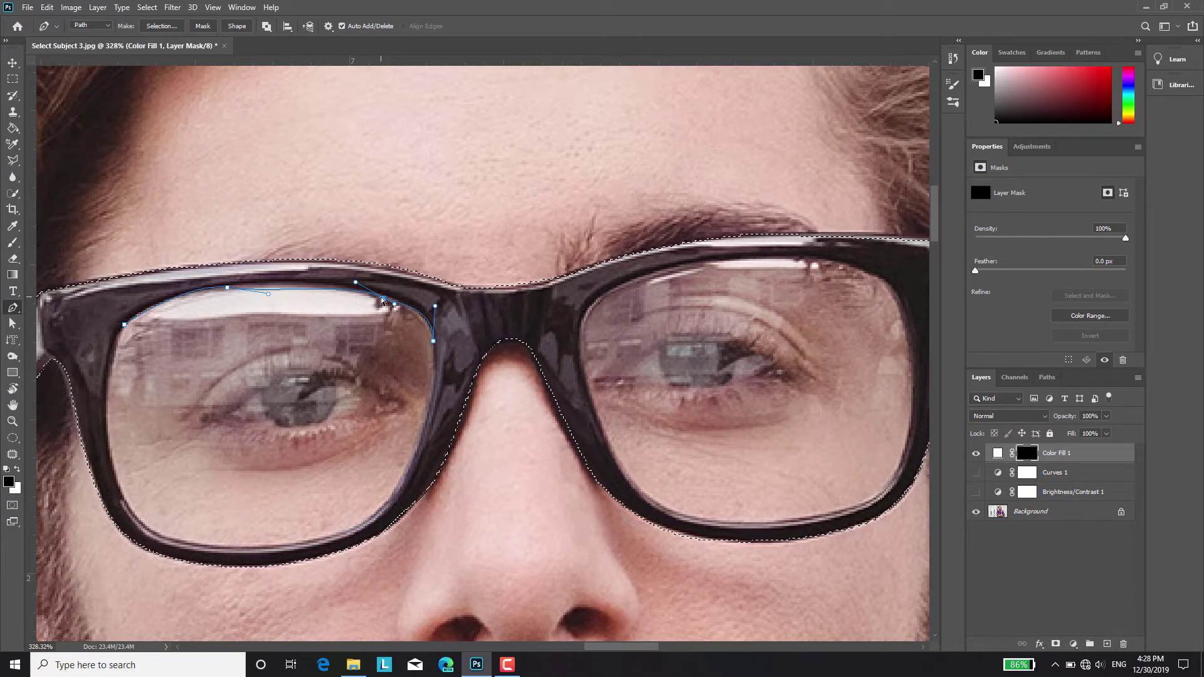
left_click_drag(364, 290, 395, 303)
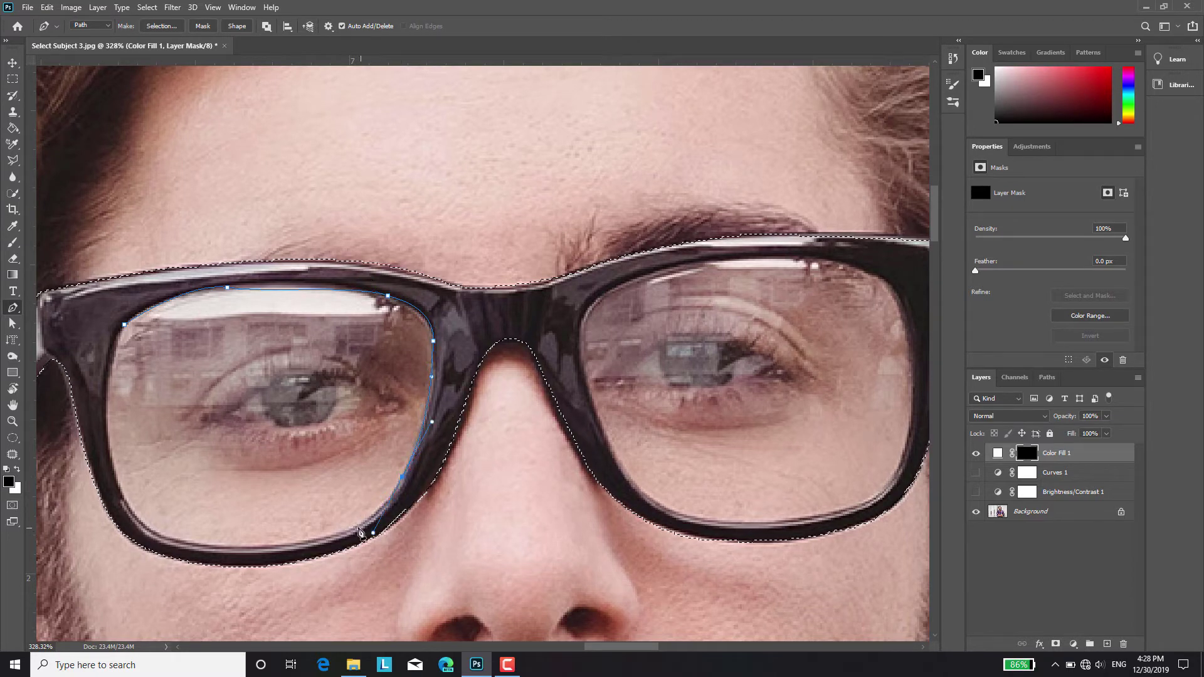
left_click_drag(162, 538, 136, 522)
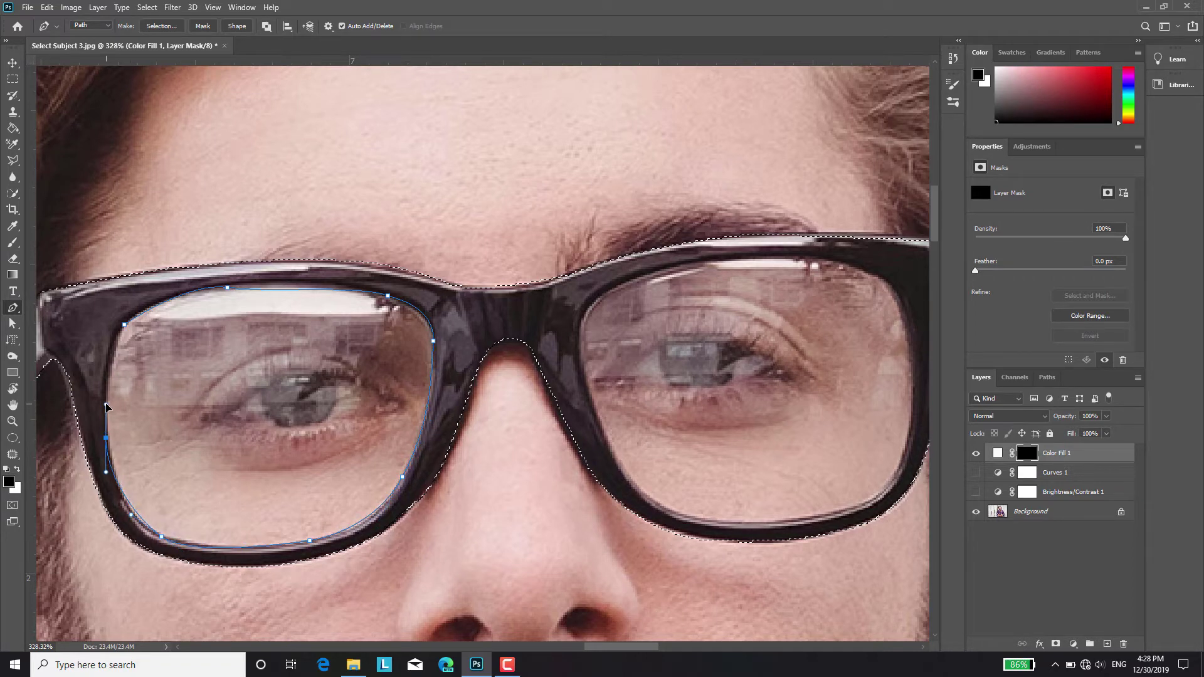
left_click_drag(123, 325, 138, 316)
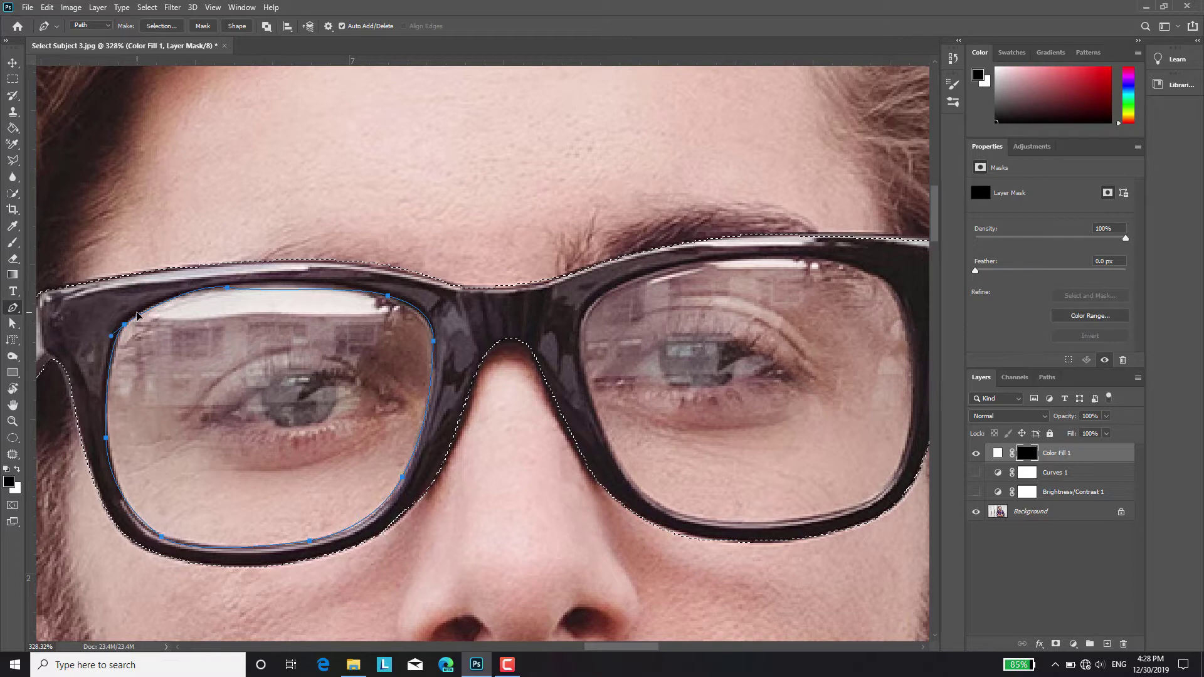
left_click_drag(268, 293, 263, 291)
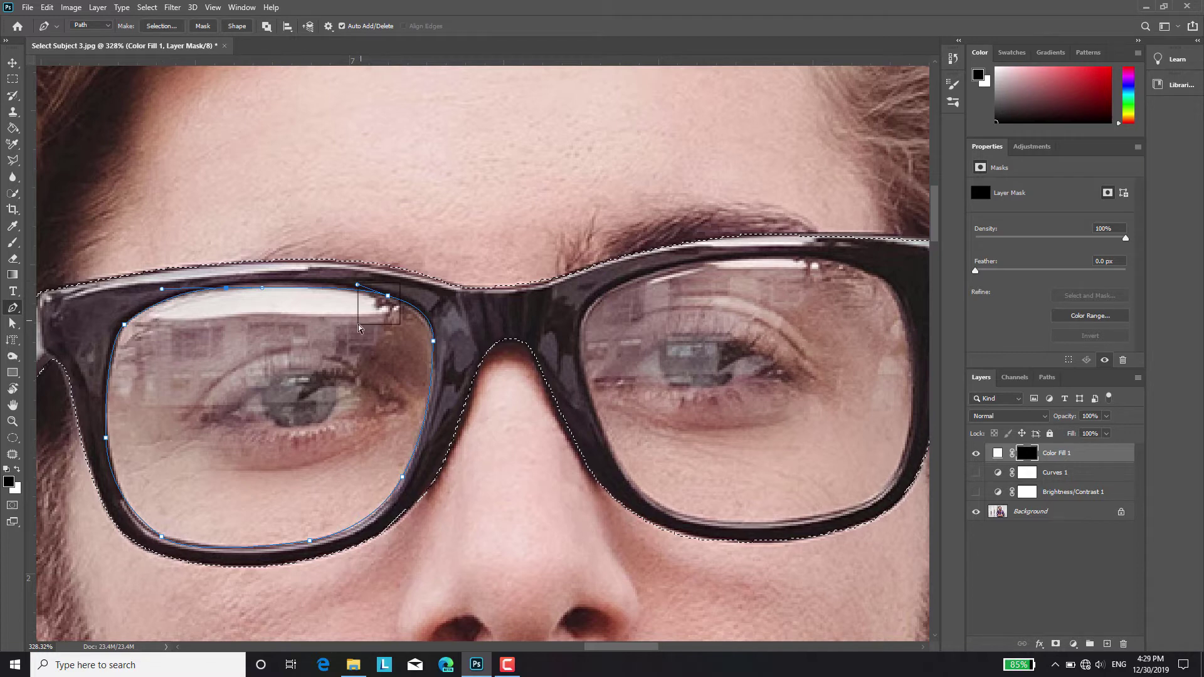
left_click(387, 296, "ctrl")
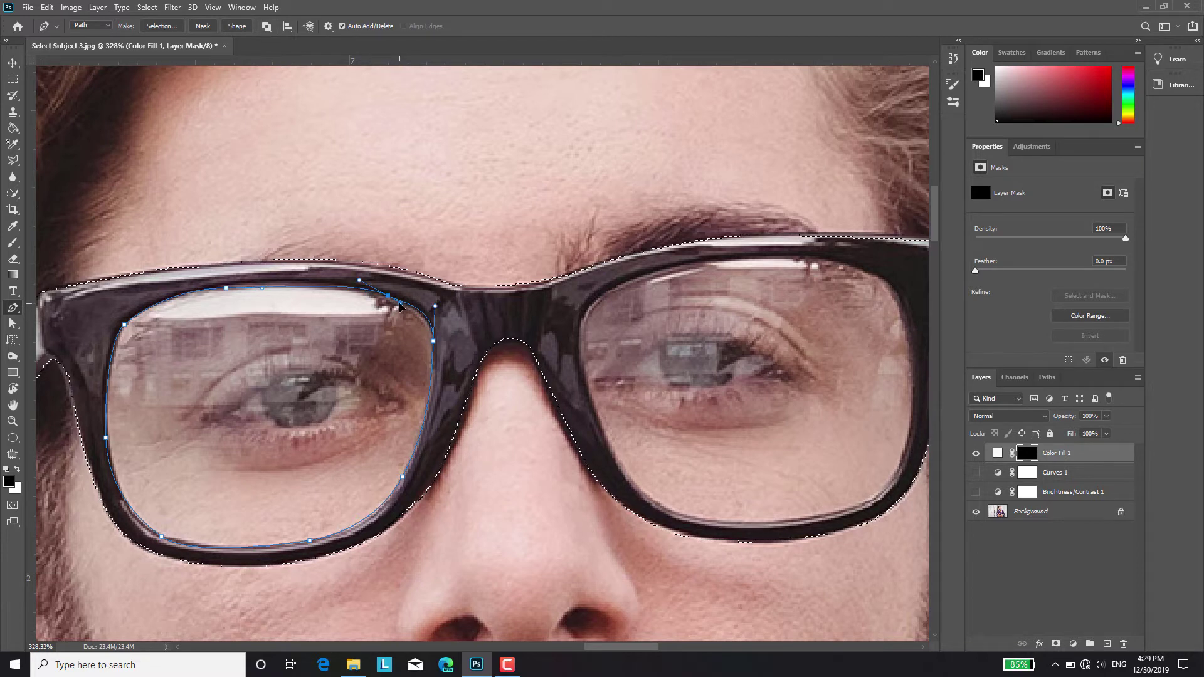
left_click(434, 341, "ctrl")
left_click_drag(432, 382, 436, 379)
left_click_drag(119, 459, 108, 474)
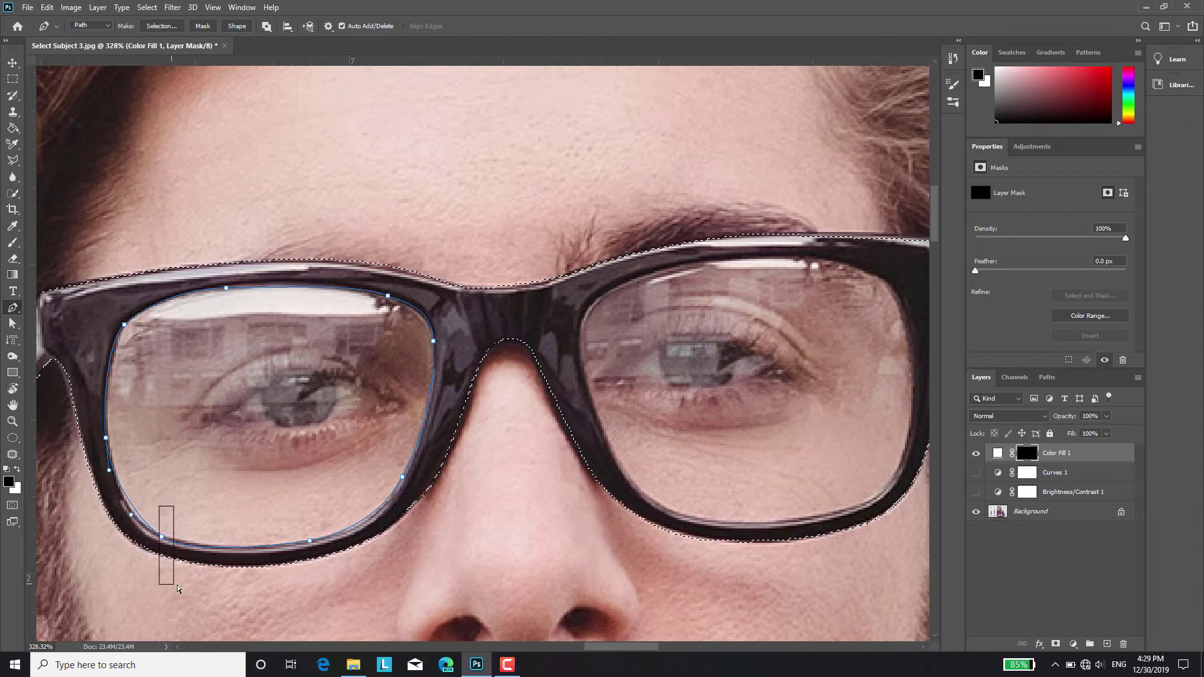
left_click(192, 559)
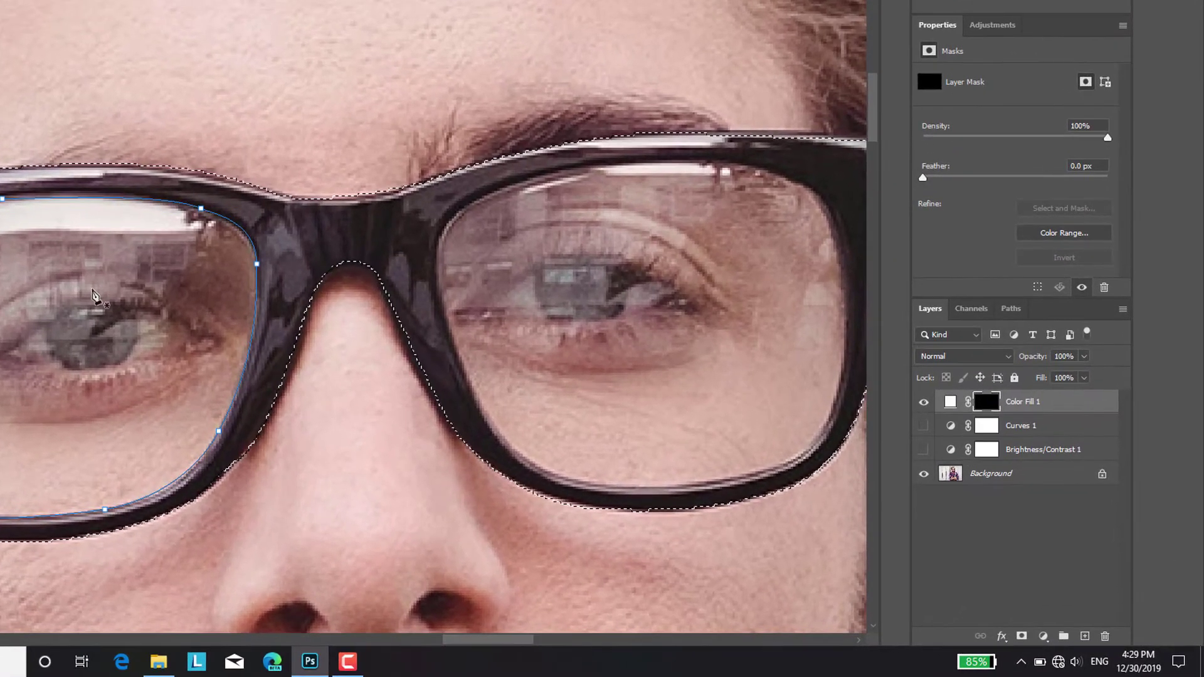
- Subtract the left lens outline from the frame selection
right_click(242, 289)
left_click(270, 161)
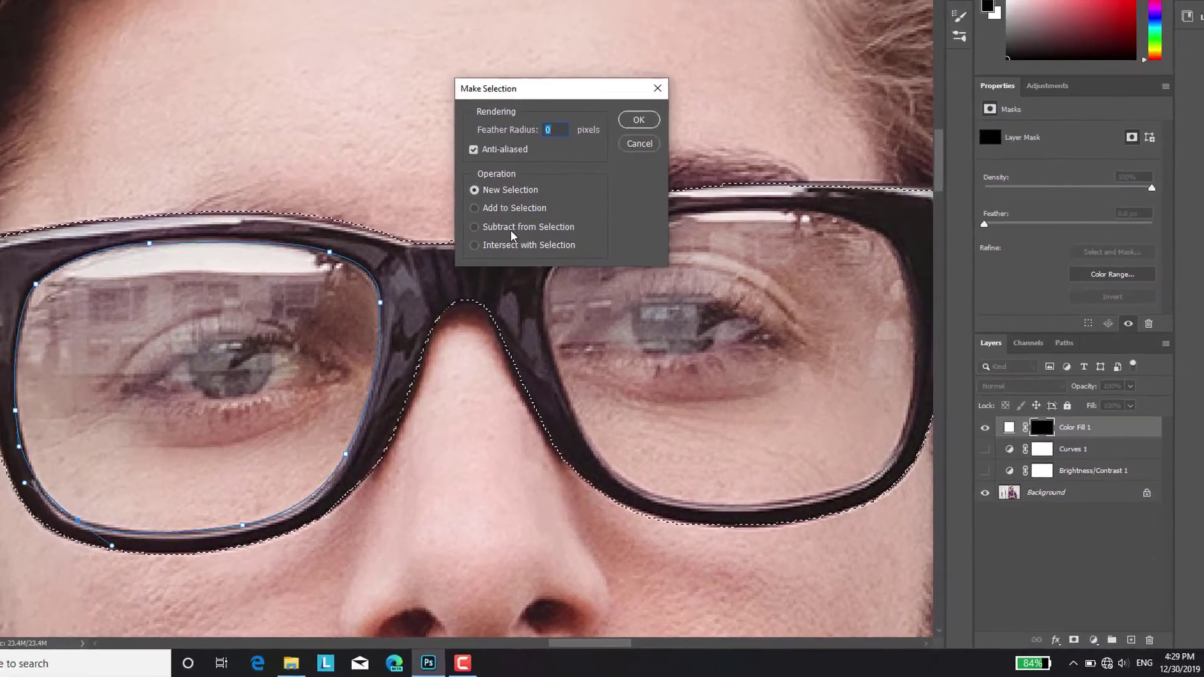
left_click(511, 227)
left_click(639, 119)
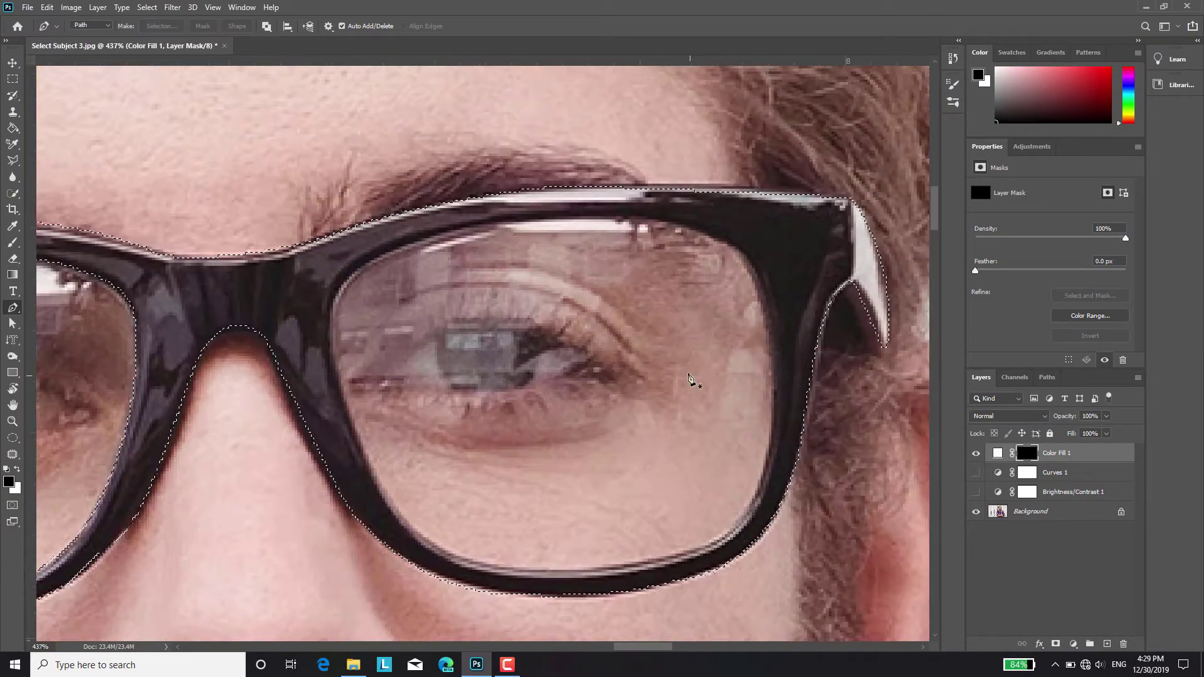
- Trace a closed path around the right lens's inner rim
left_click(335, 298)
left_click_drag(637, 222, 666, 233)
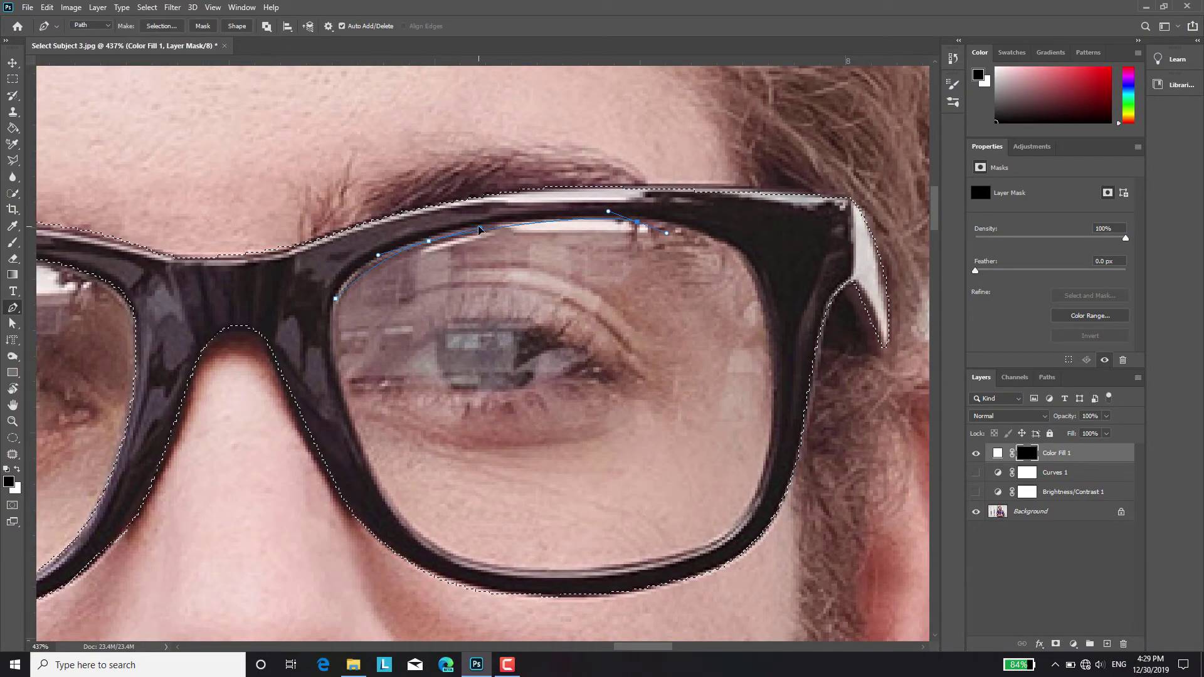
left_click(479, 227)
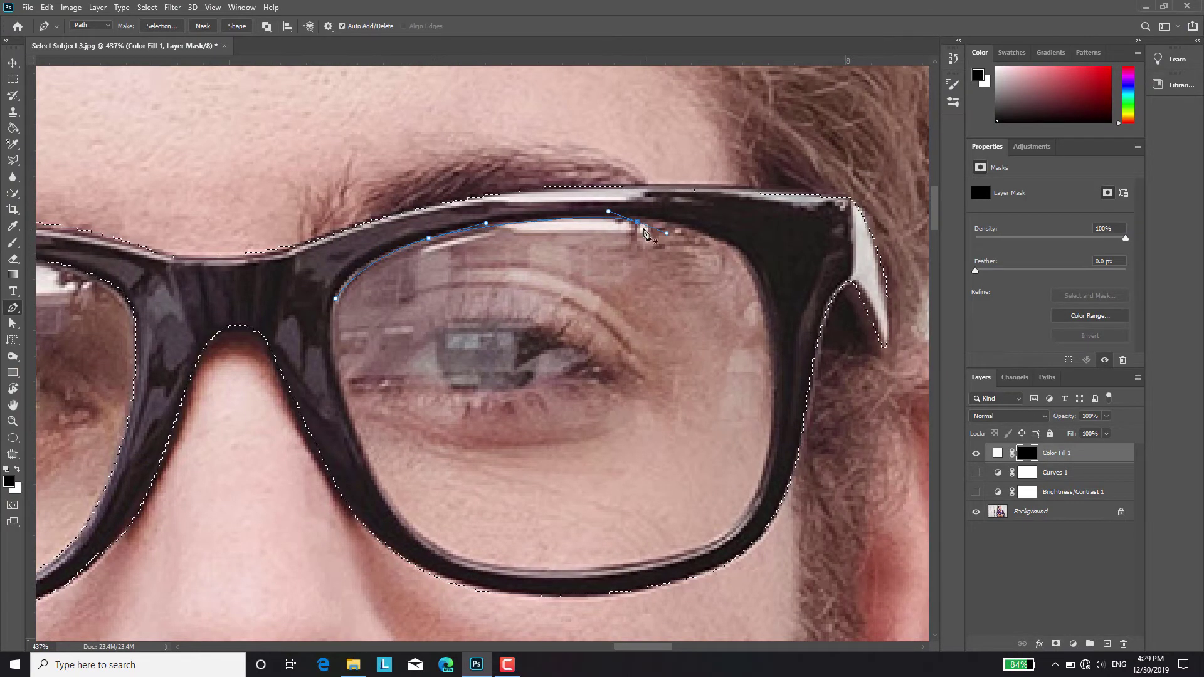
left_click_drag(668, 237, 654, 227)
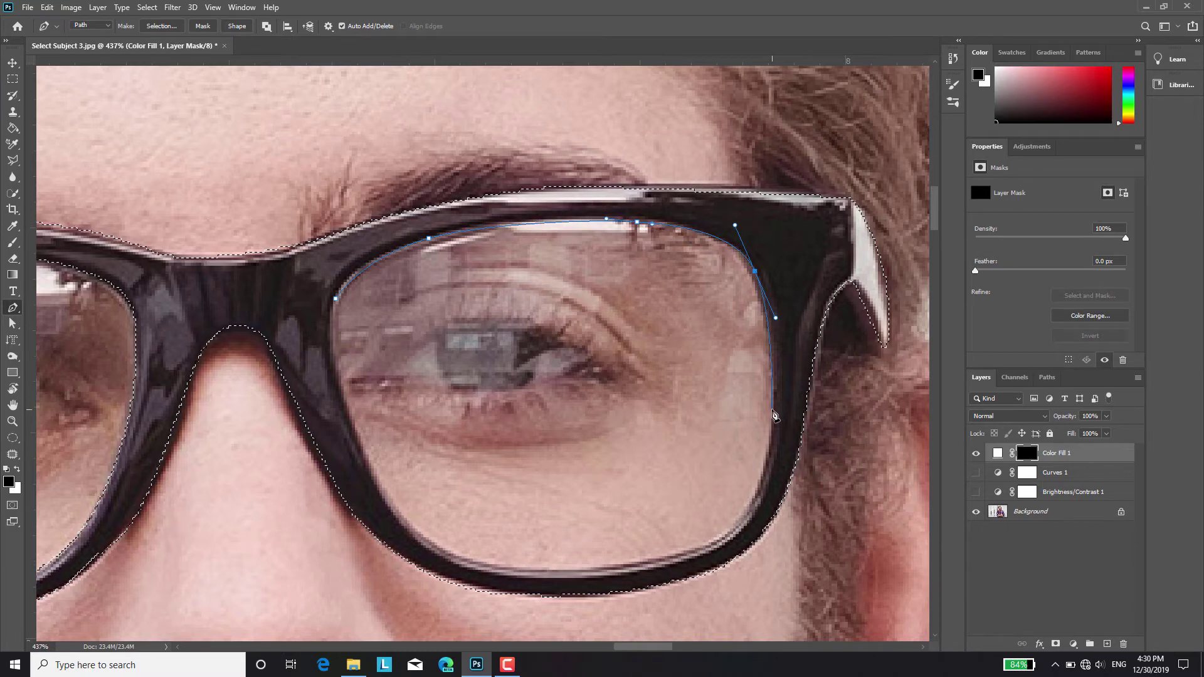
left_click(735, 521)
left_click(626, 567)
left_click(549, 571)
left_click_drag(432, 543, 397, 505)
mouse_move(351, 428)
left_mouse_down()
mouse_move(346, 402)
mouse_move(397, 538)
left_mouse_up()
left_click(336, 298)
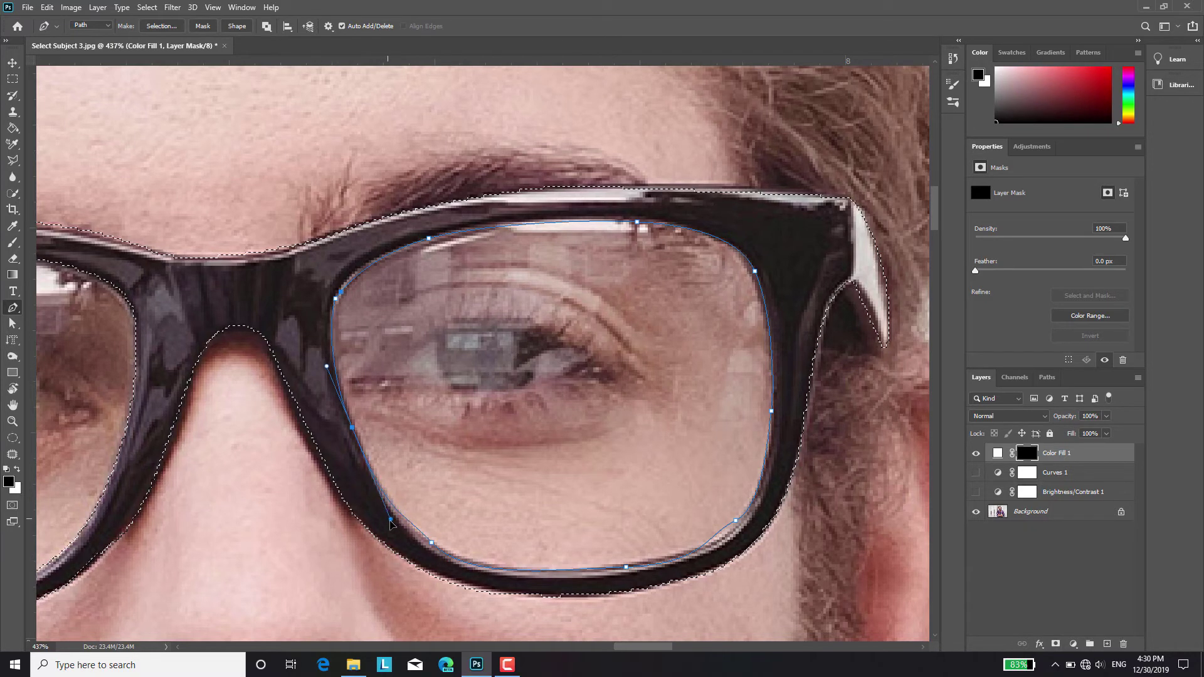
left_click_drag(735, 521, 707, 554)
- Subtract the right lens from the selection and fill the glasses frame with white
right_click(574, 286)
left_click(602, 341)
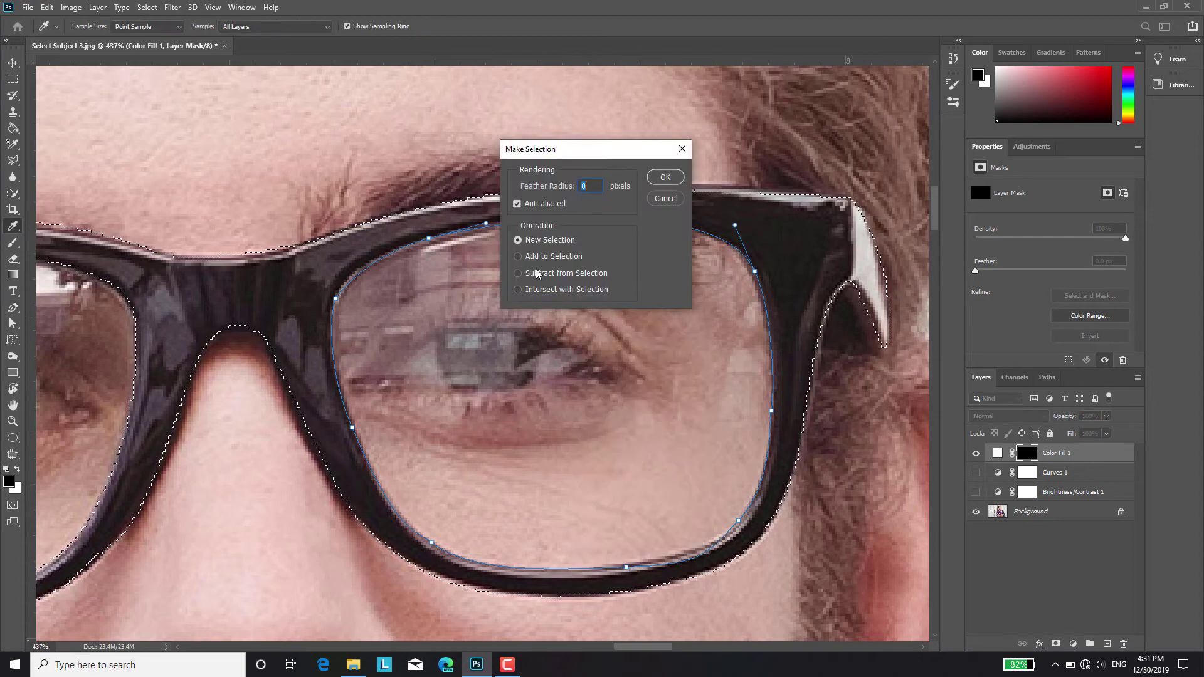
key("Return")
key("ctrl+0")
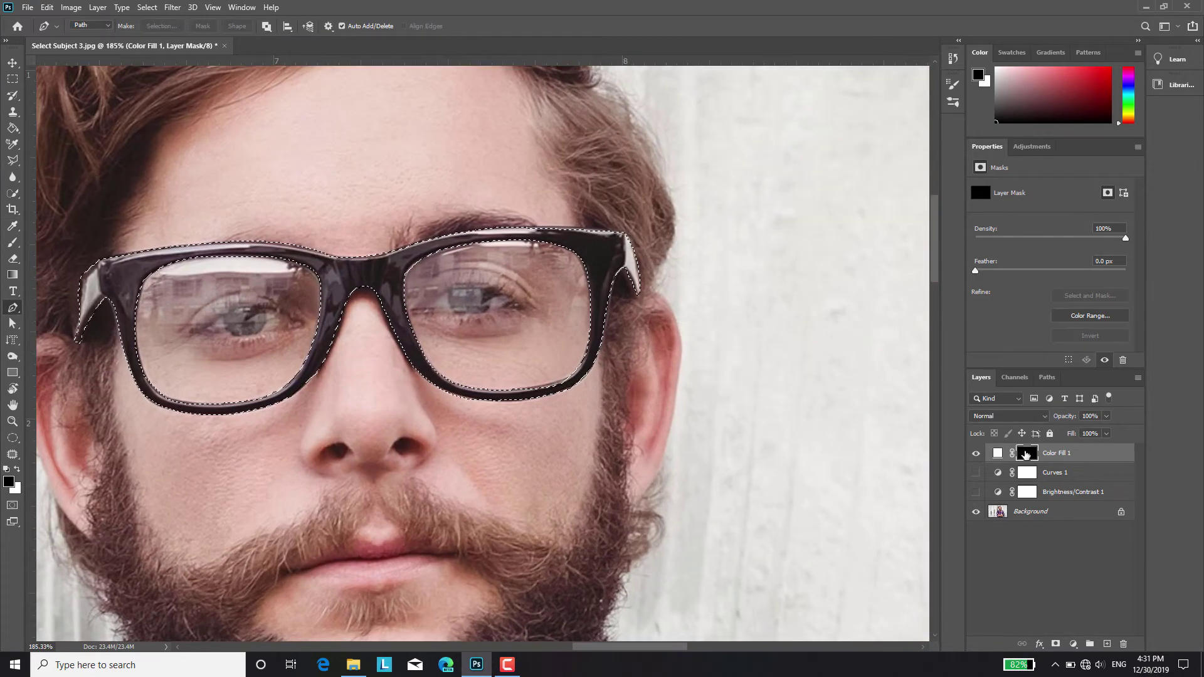
key("Delete")
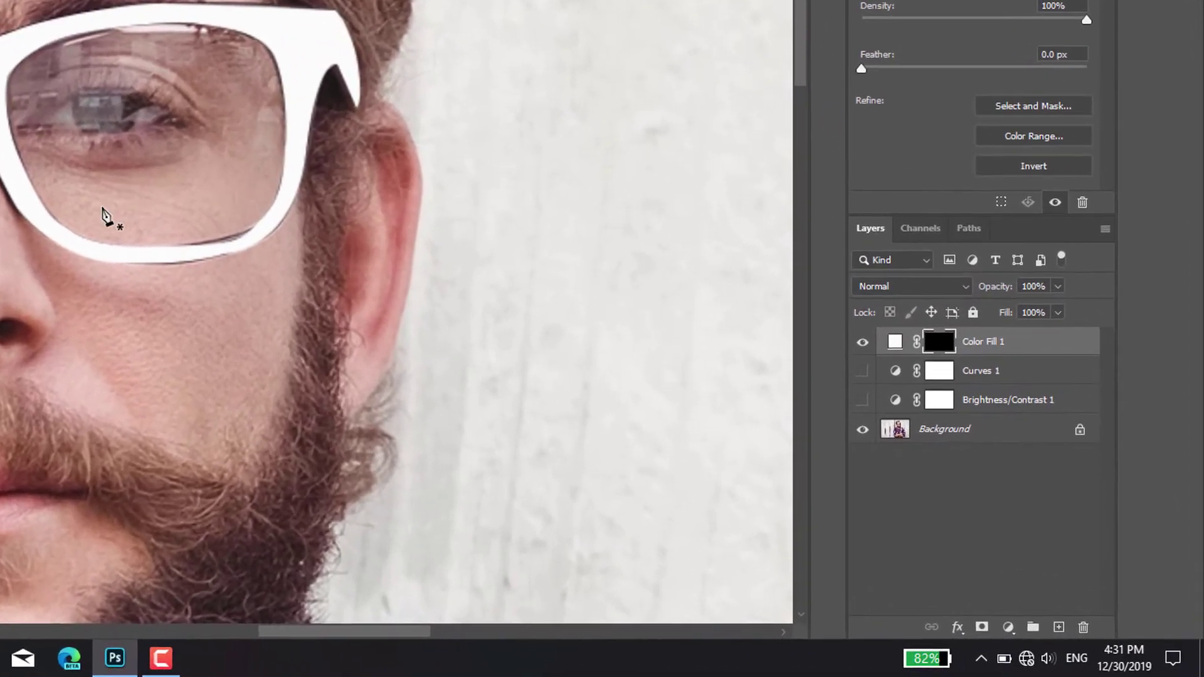
- Apply a cyan #00f0ff Outer Glow effect to the white frame fill layer
left_click(957, 627)
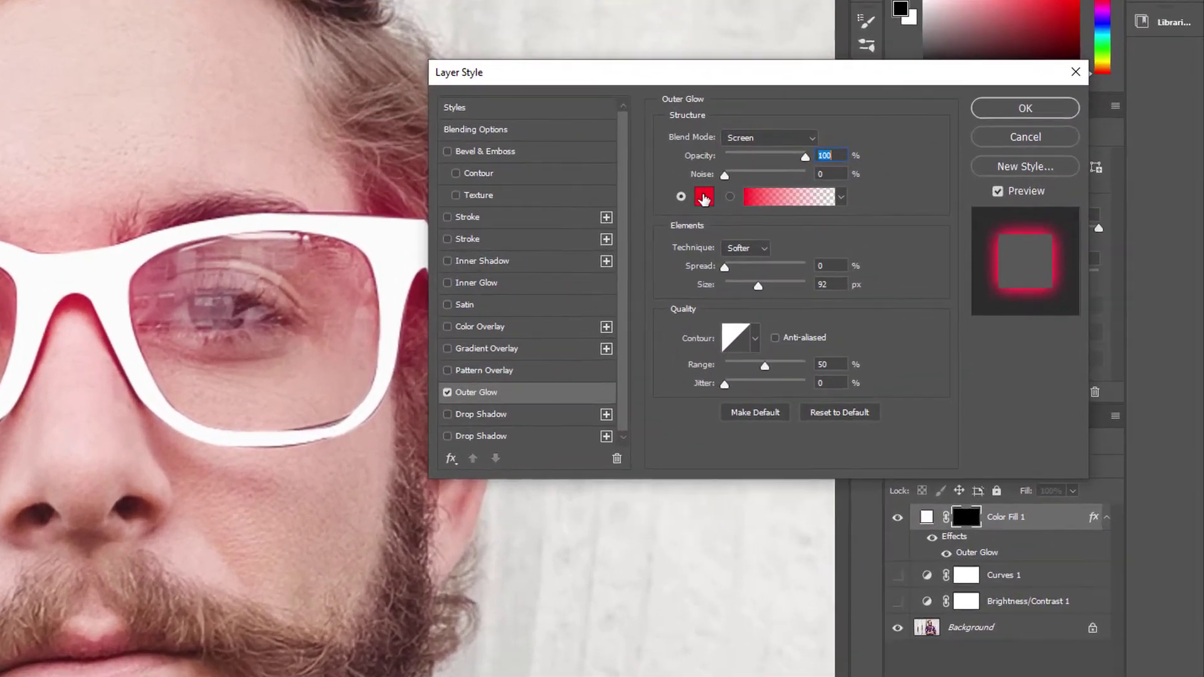
left_click(831, 212)
left_click(324, 413)
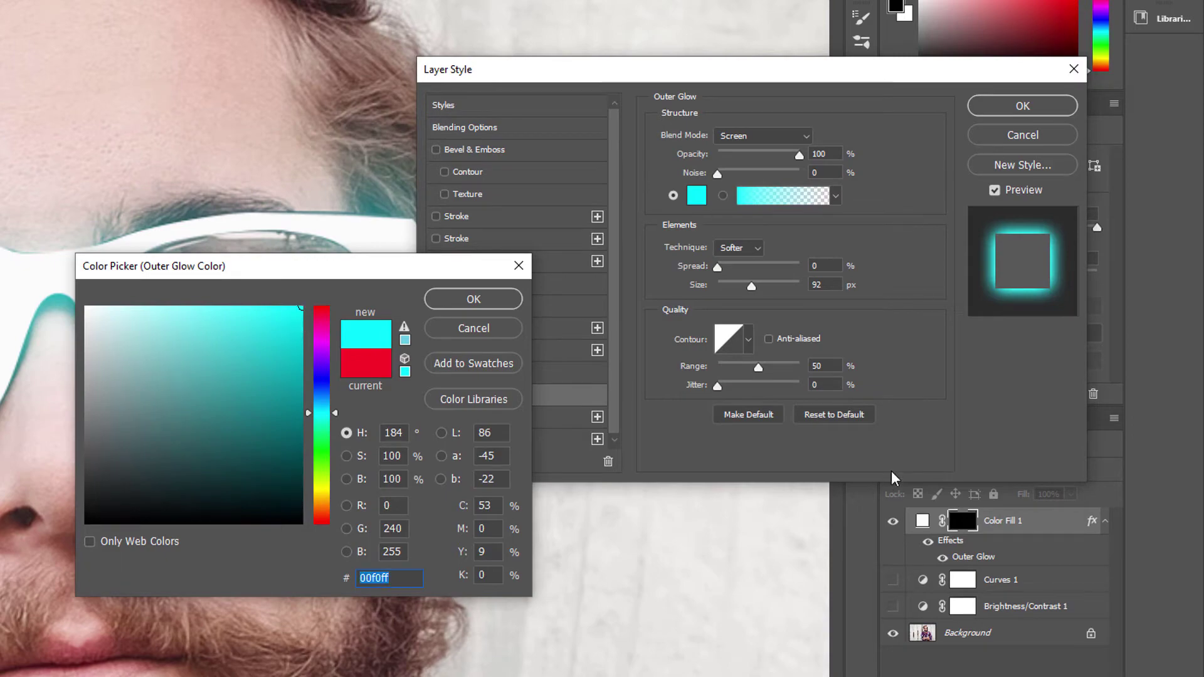
key("Return")
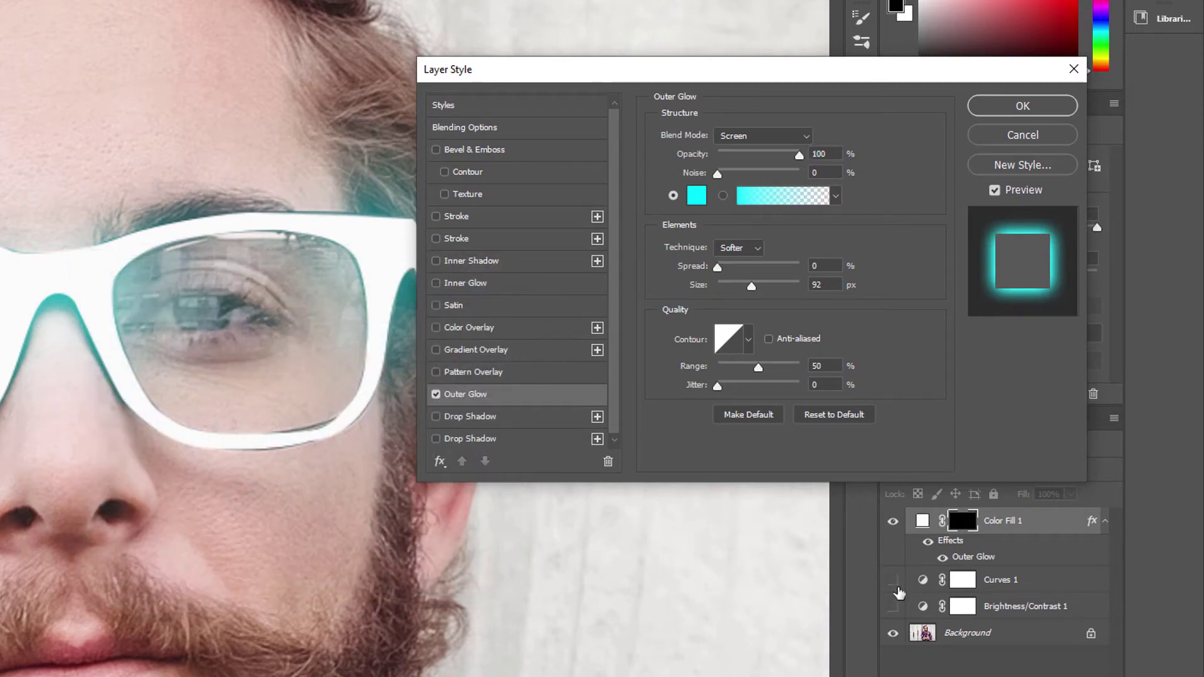
left_click(1020, 100)
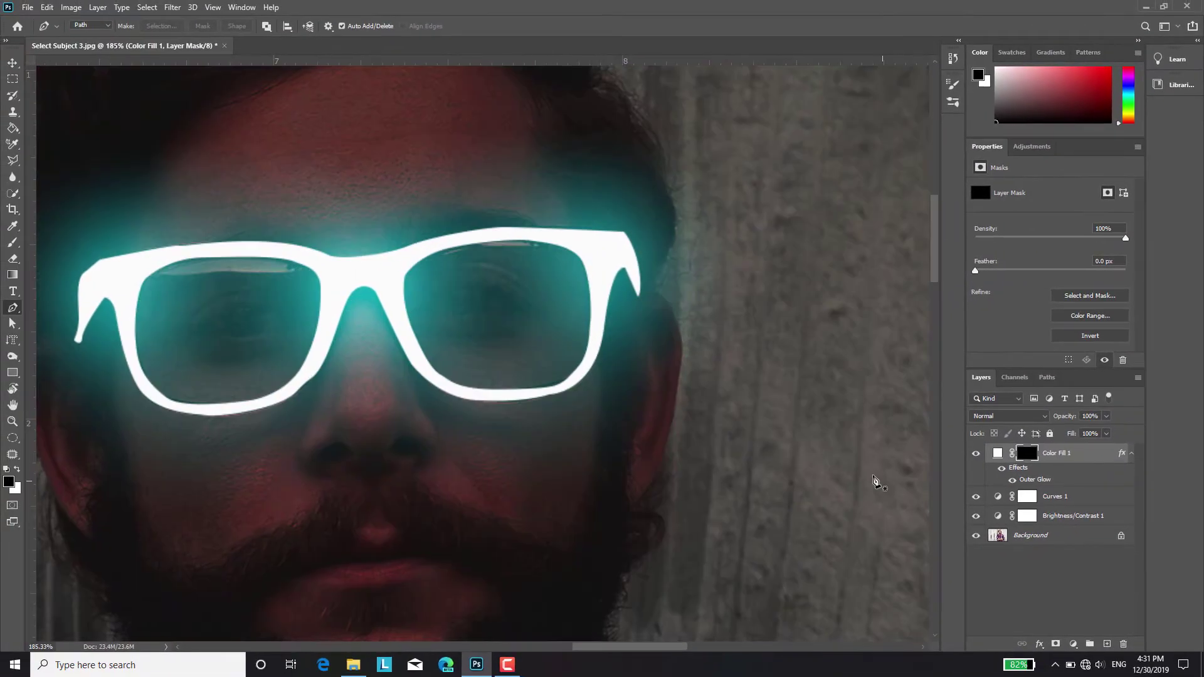
- Blur the frame's edges with a smaller Blur brush around both lenses and the bridge
scroll(564, 213, "down", 5)
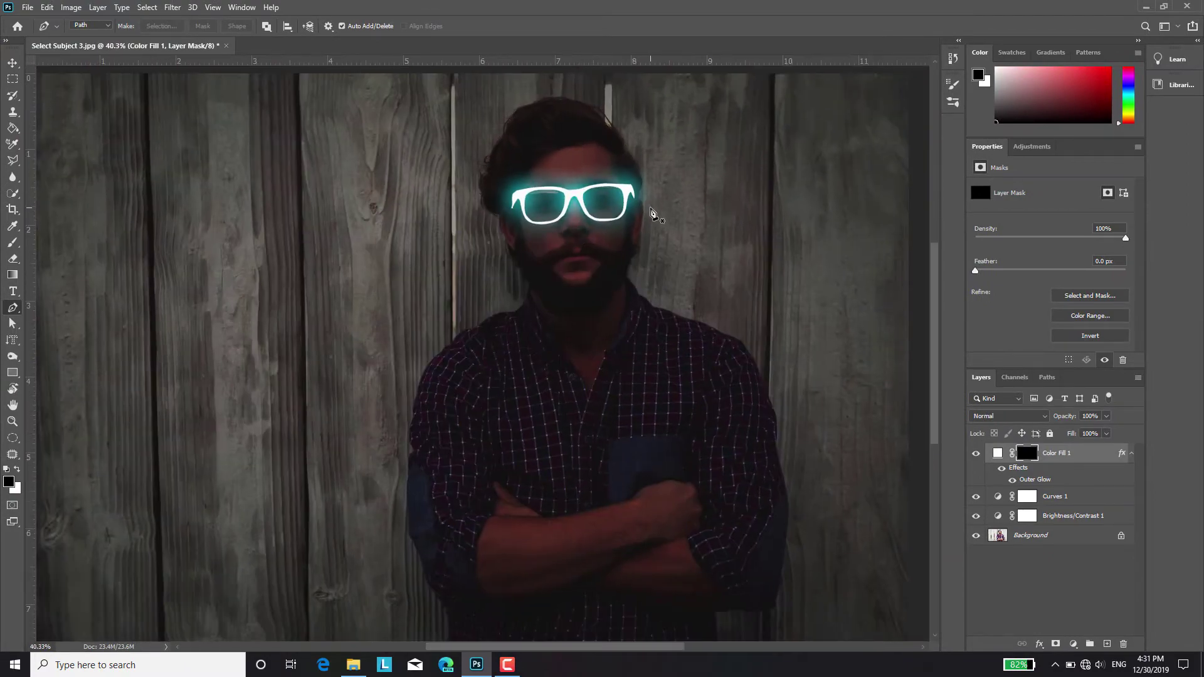
scroll(652, 213, "up", 5)
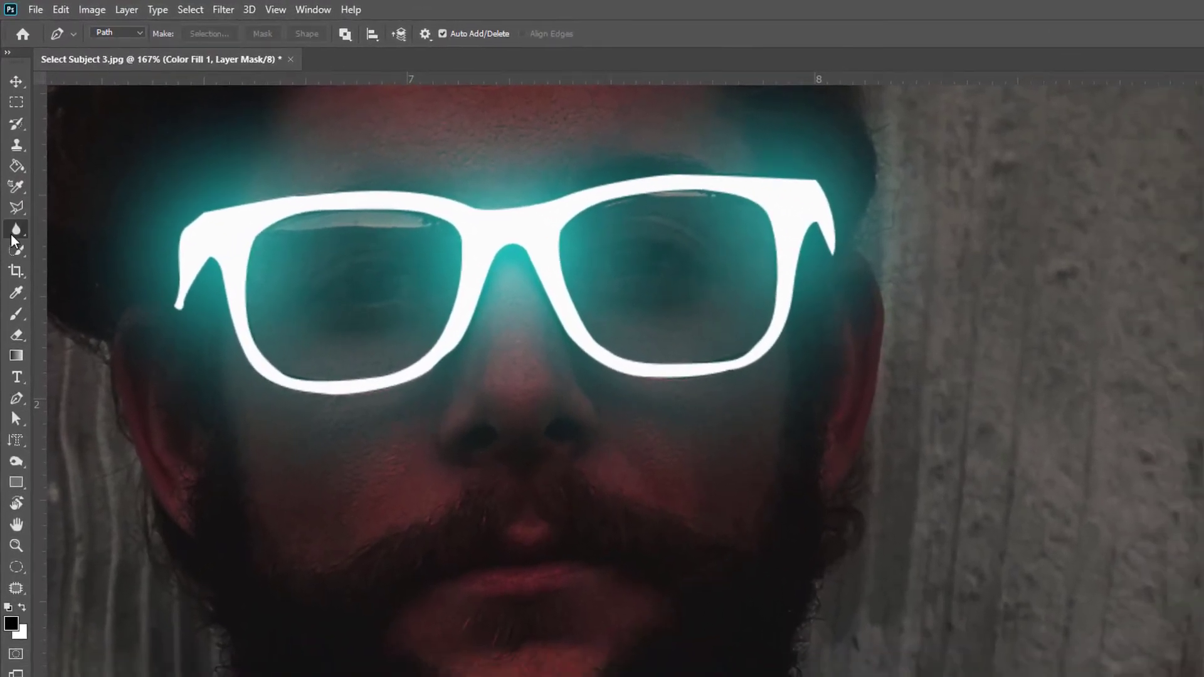
left_click(12, 233)
key("bracketleft")
key("bracketleft")
key("bracketleft")
key("bracketleft")
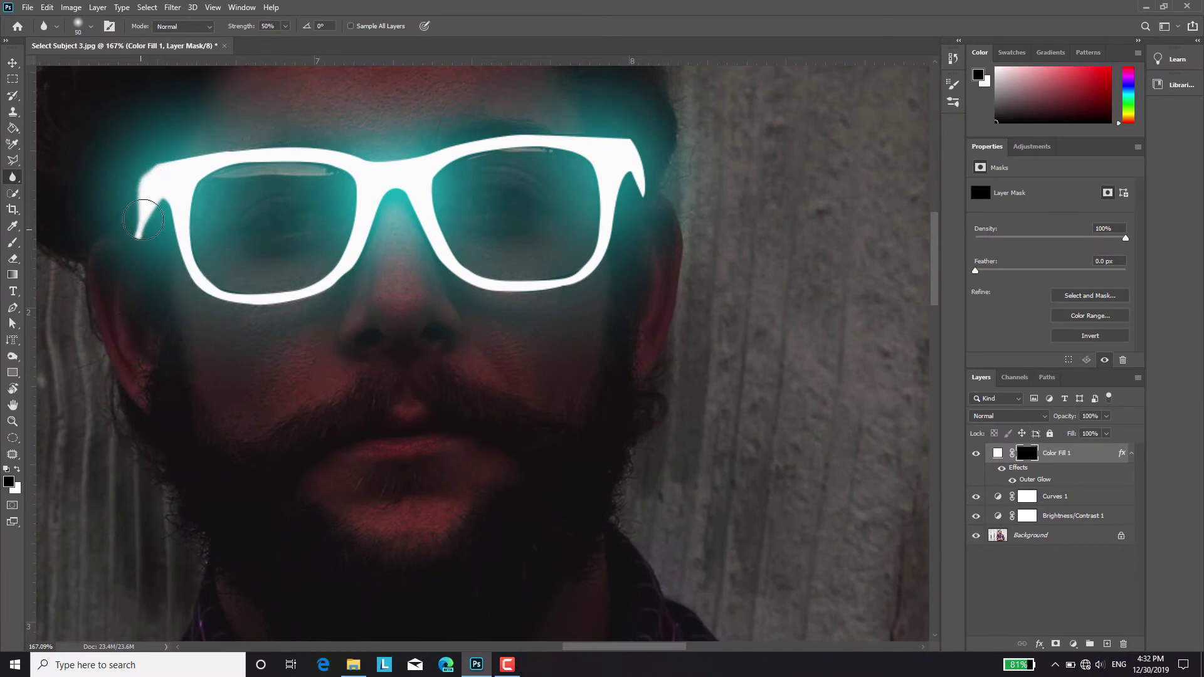
mouse_move(143, 219)
left_mouse_down()
mouse_move(201, 156)
mouse_move(344, 171)
left_mouse_up()
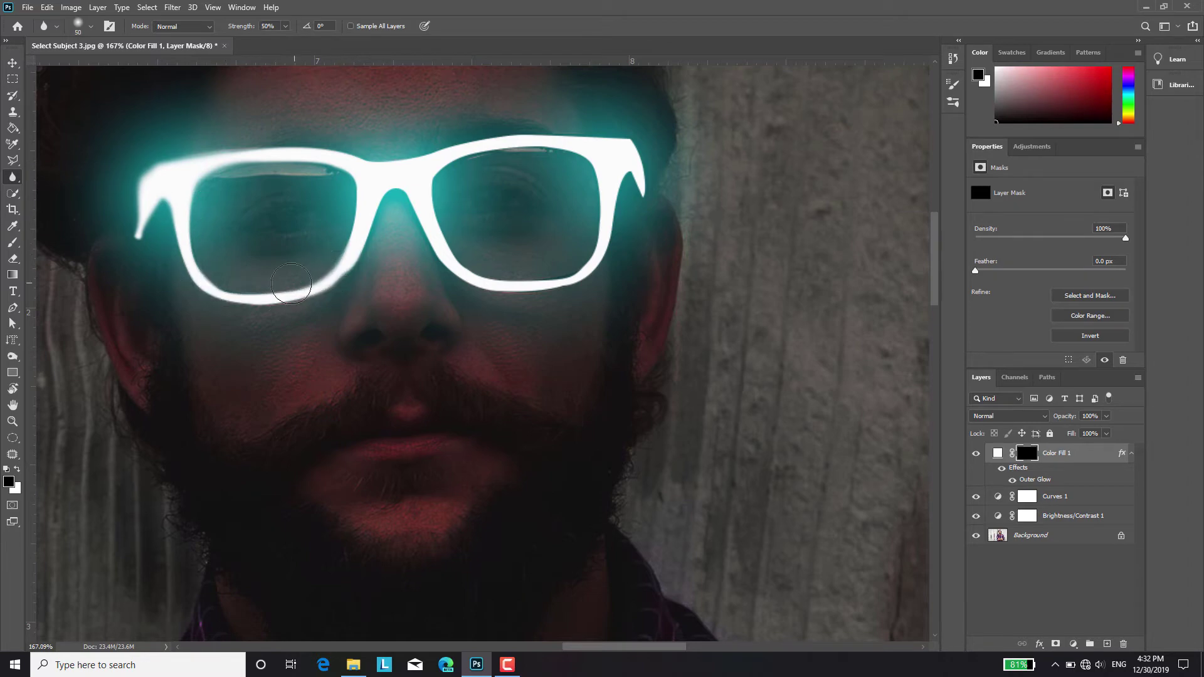
mouse_move(376, 199)
left_mouse_down()
mouse_move(351, 170)
mouse_move(342, 242)
left_mouse_up()
left_click_drag(256, 167, 462, 149)
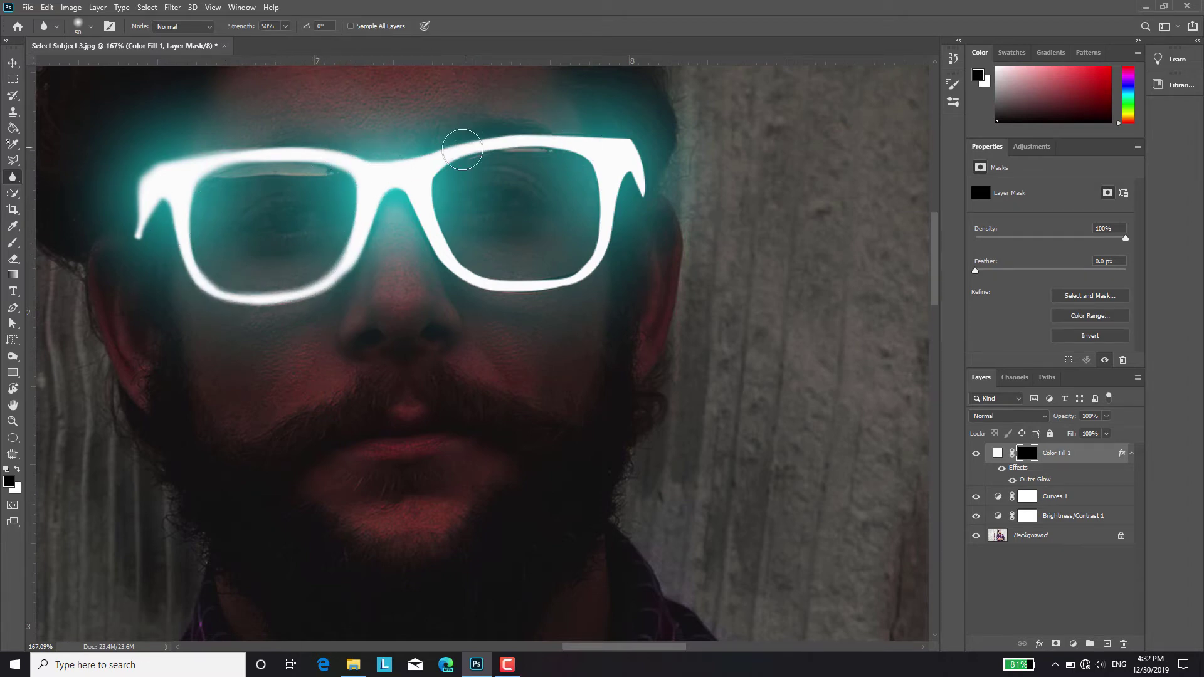
mouse_move(541, 282)
left_mouse_down()
mouse_move(567, 277)
mouse_move(435, 154)
left_mouse_up()
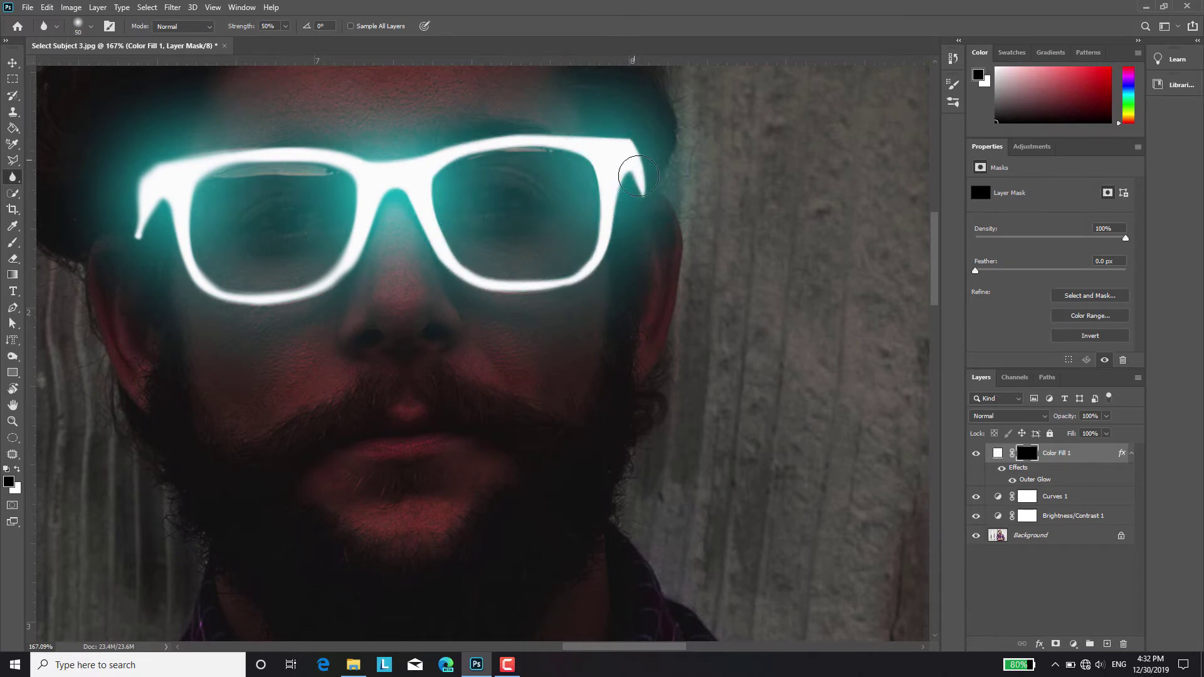
scroll(417, 154, "down", 5)
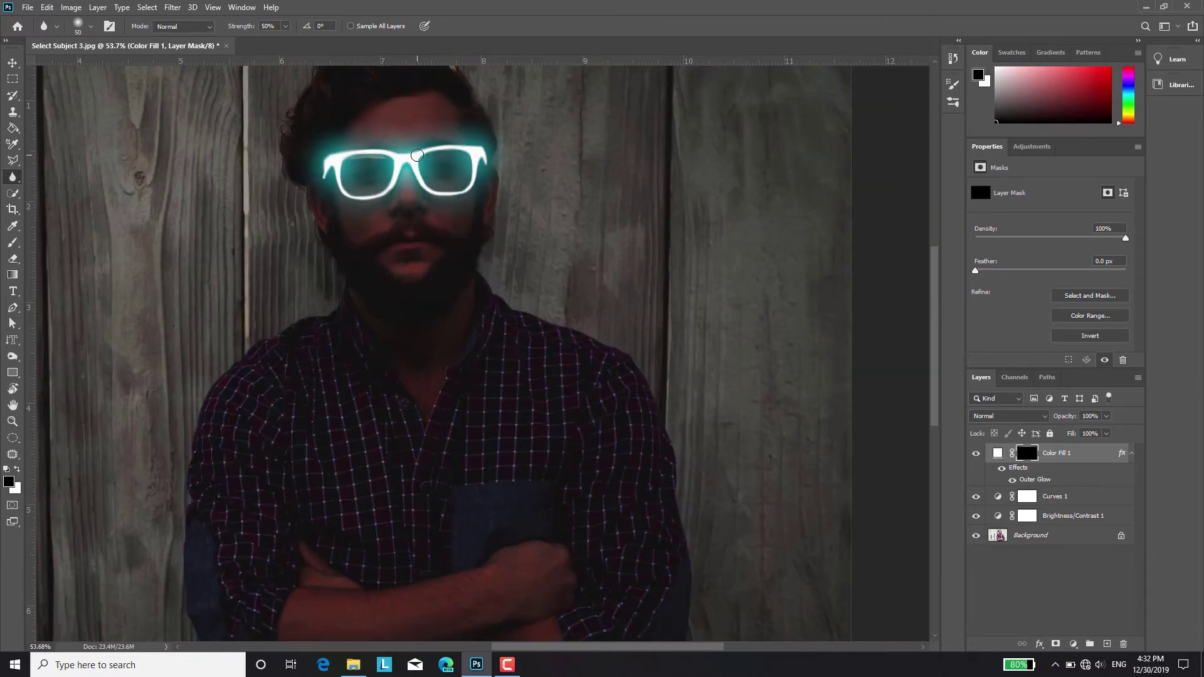
scroll(421, 154, "up", 3)
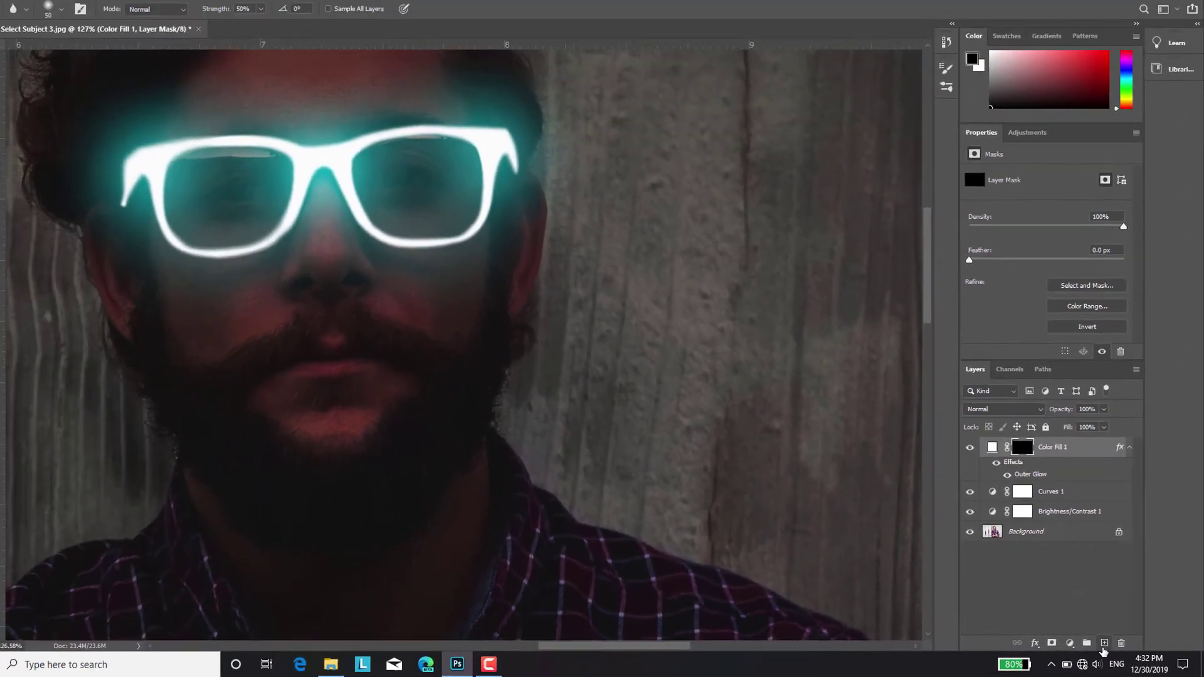
- Add a Color Dodge layer and paint the glow's sampled teal over the lenses, nose and cheek
left_click(1105, 643)
left_click(1004, 409)
left_click(991, 452)
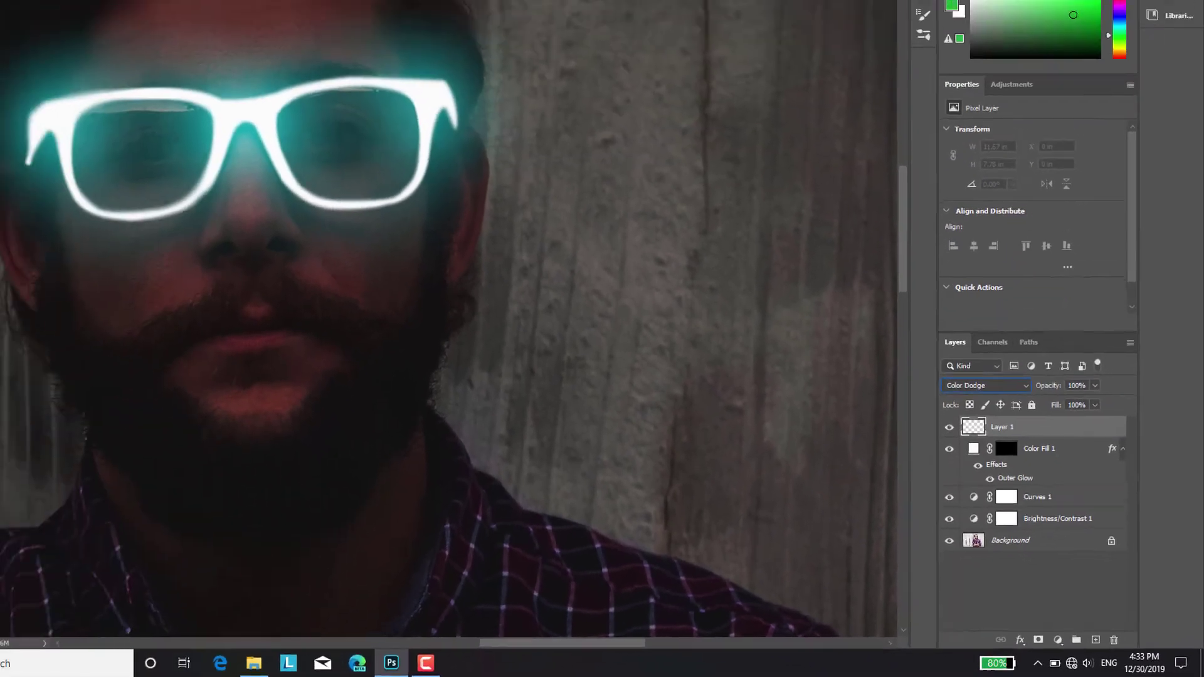
left_click(17, 311)
left_click(458, 237)
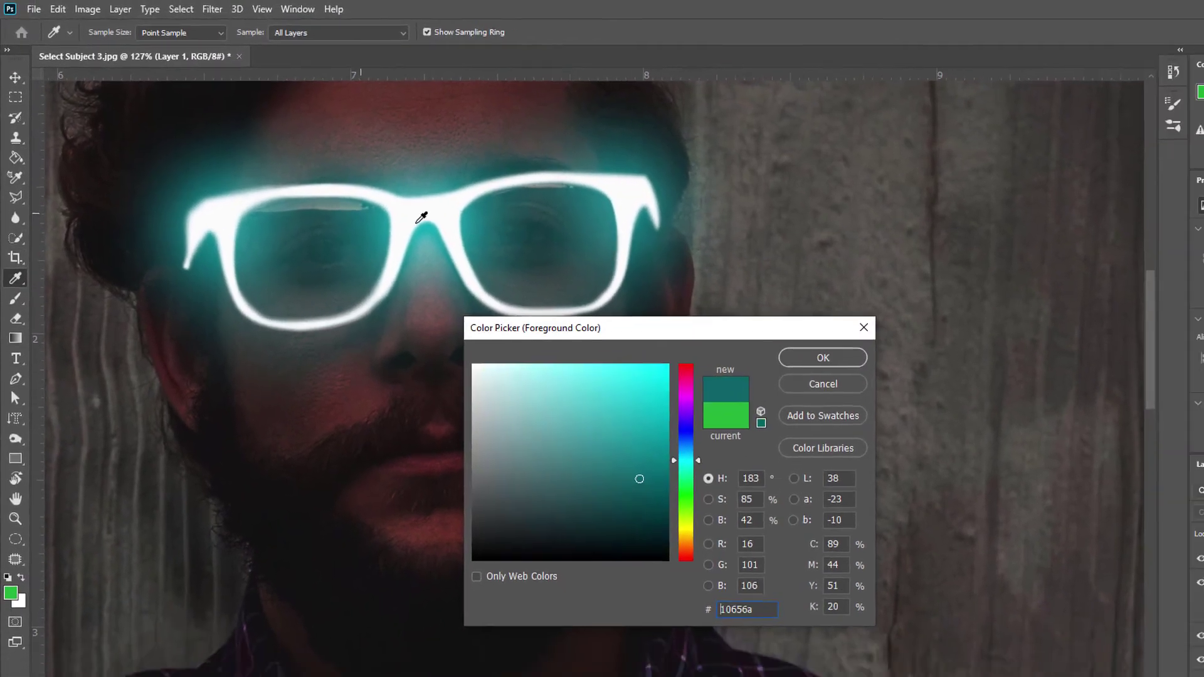
key("Return")
key("b")
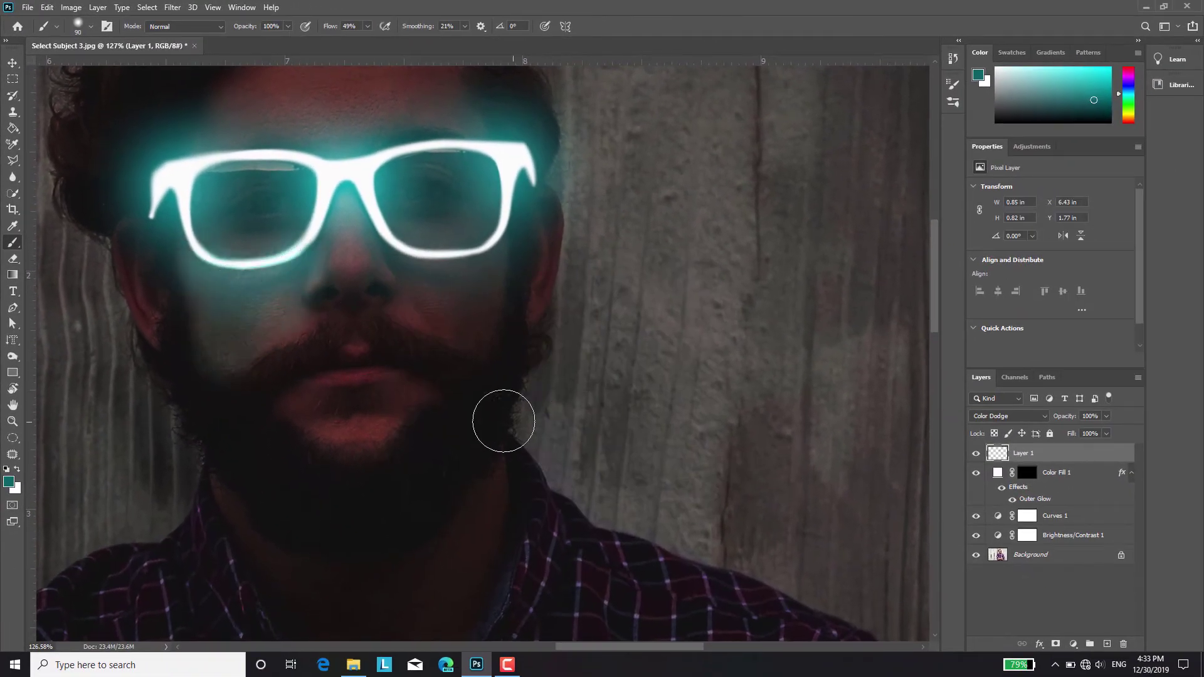
mouse_move(433, 361)
left_mouse_down()
mouse_move(305, 198)
mouse_move(206, 219)
left_mouse_up()
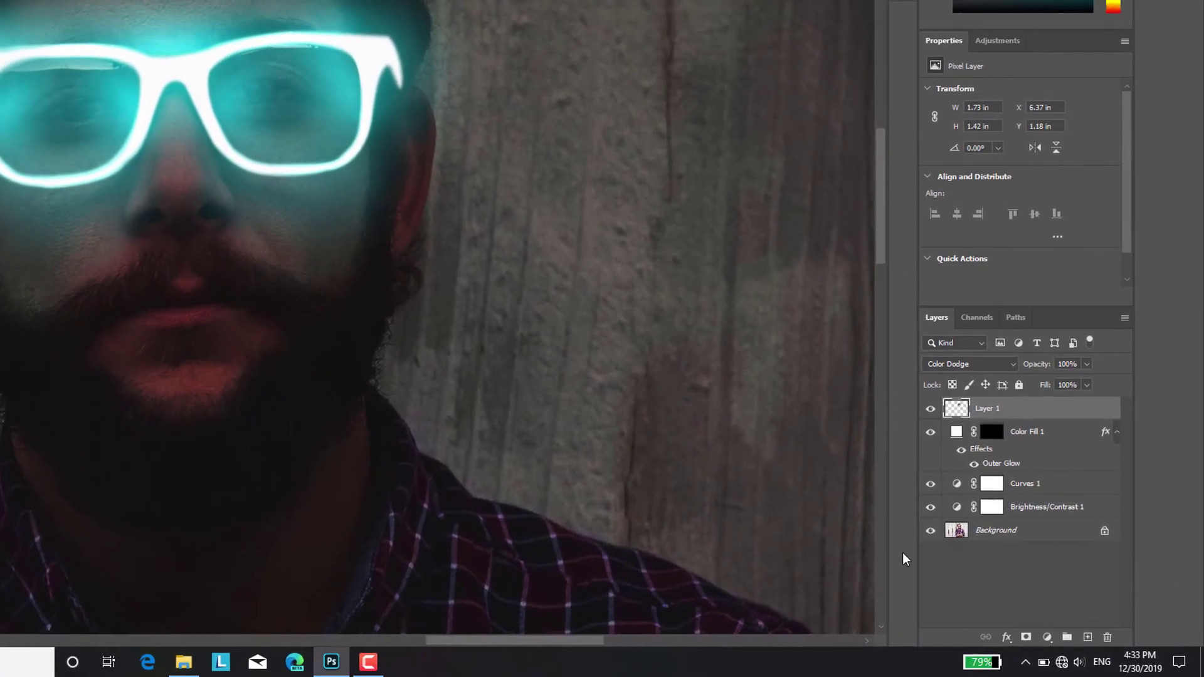
- Mask the teal layer, painting at 55% opacity to dim forehead, cheek and lens glow
left_click(1035, 639)
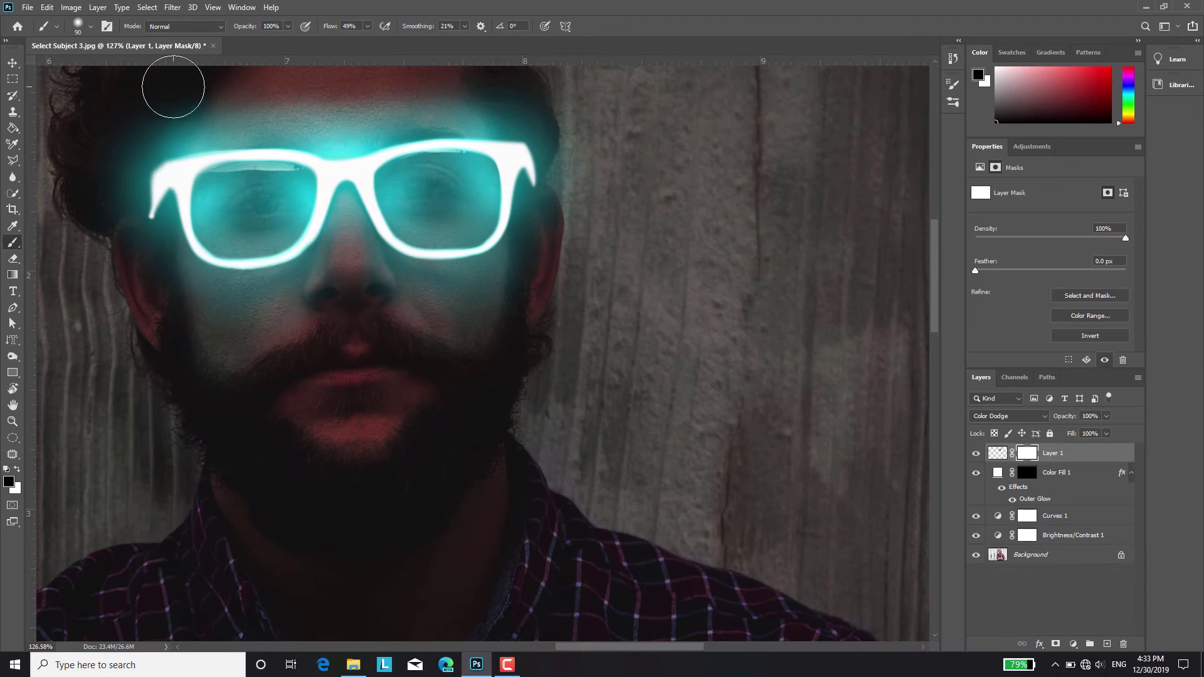
key("5")
key("5")
key("bracketleft")
key("bracketleft")
key("bracketleft")
key("bracketright")
key("bracketright")
key("bracketright")
mouse_move(162, 107)
left_mouse_down()
mouse_move(107, 113)
mouse_move(476, 119)
left_mouse_up()
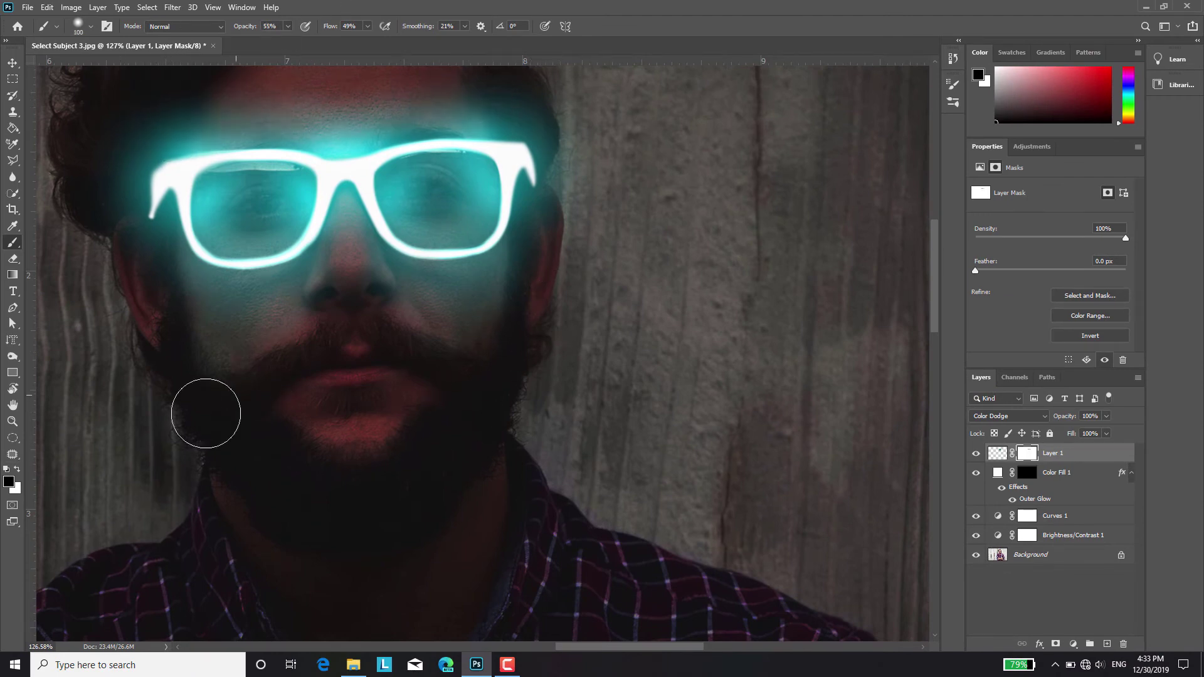
left_click_drag(322, 328, 288, 435)
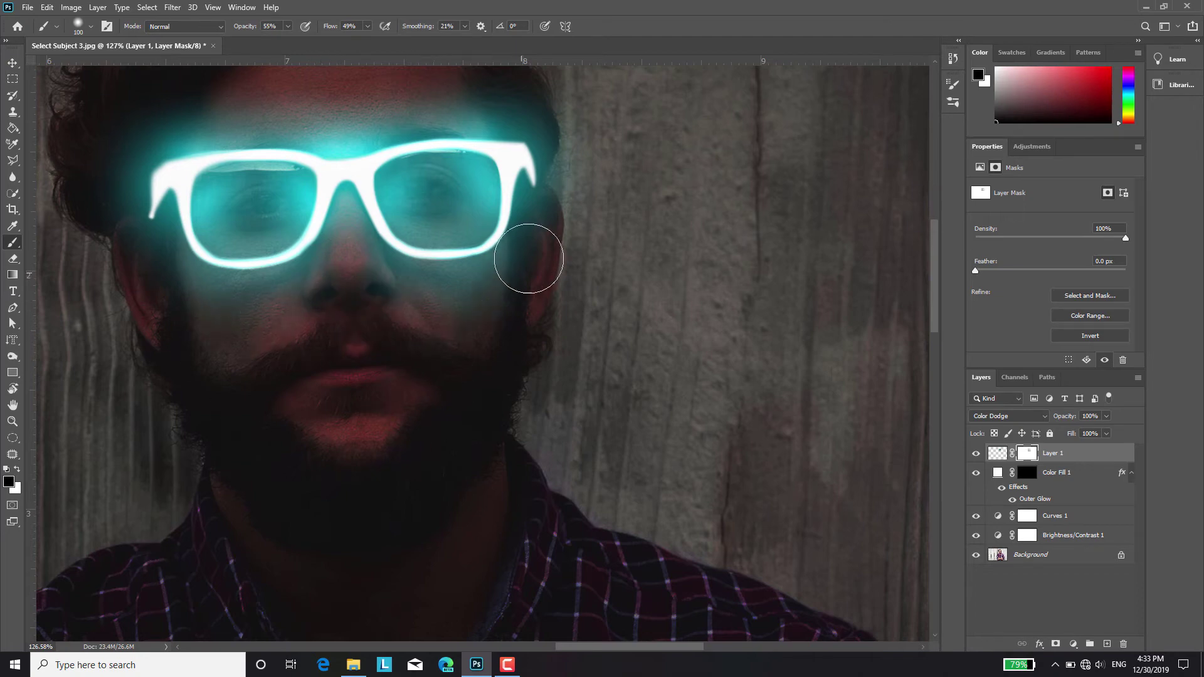
left_click_drag(412, 178, 478, 175)
left_click_drag(246, 202, 309, 194)
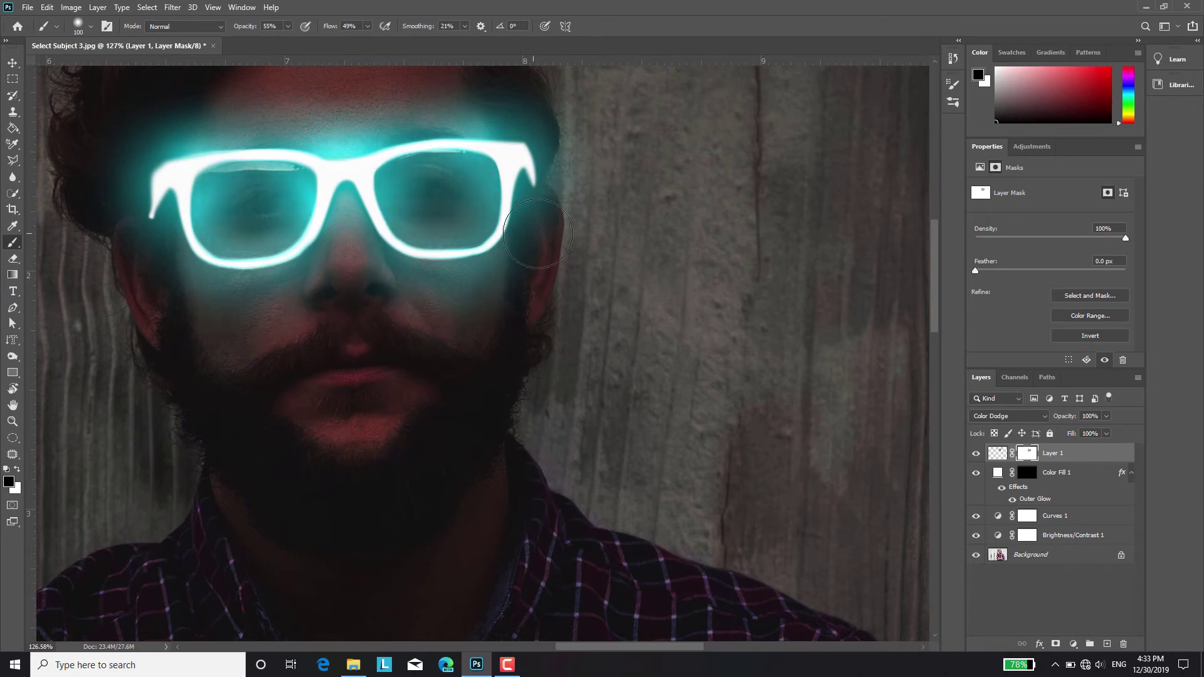
scroll(606, 231, "down", 5, "alt")
scroll(607, 231, "up", 2, "alt")
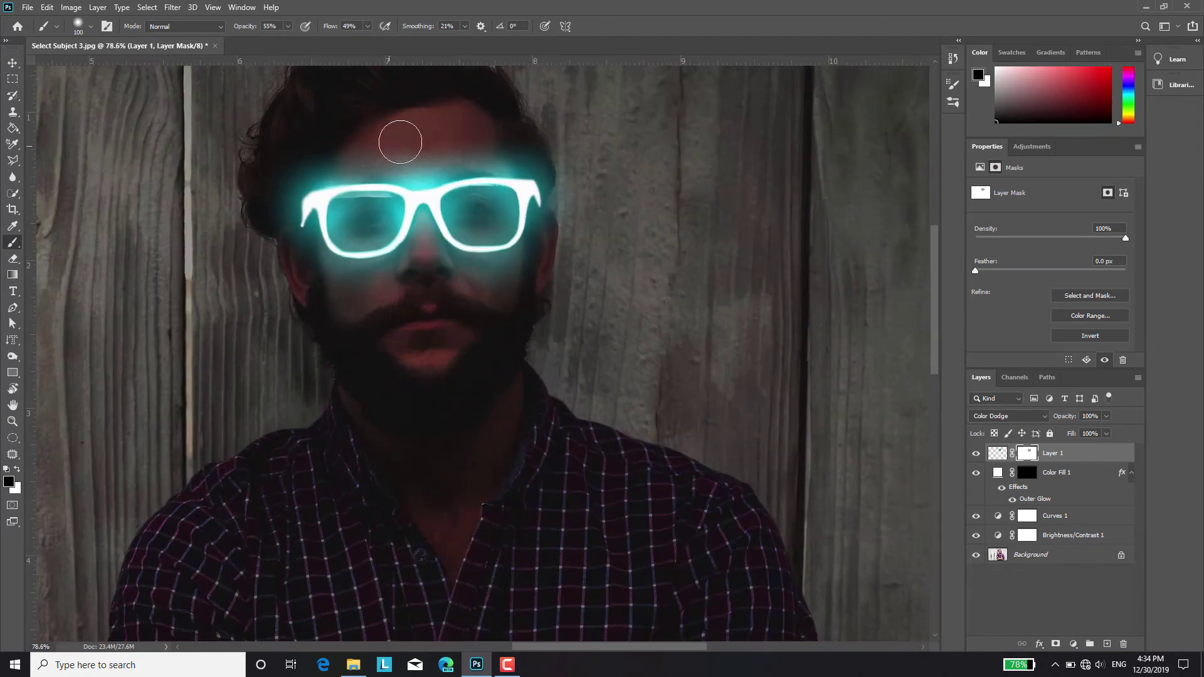
- Reduce Color Fill 1's Outer Glow to 46 px size and 41% range
double_click(1035, 499)
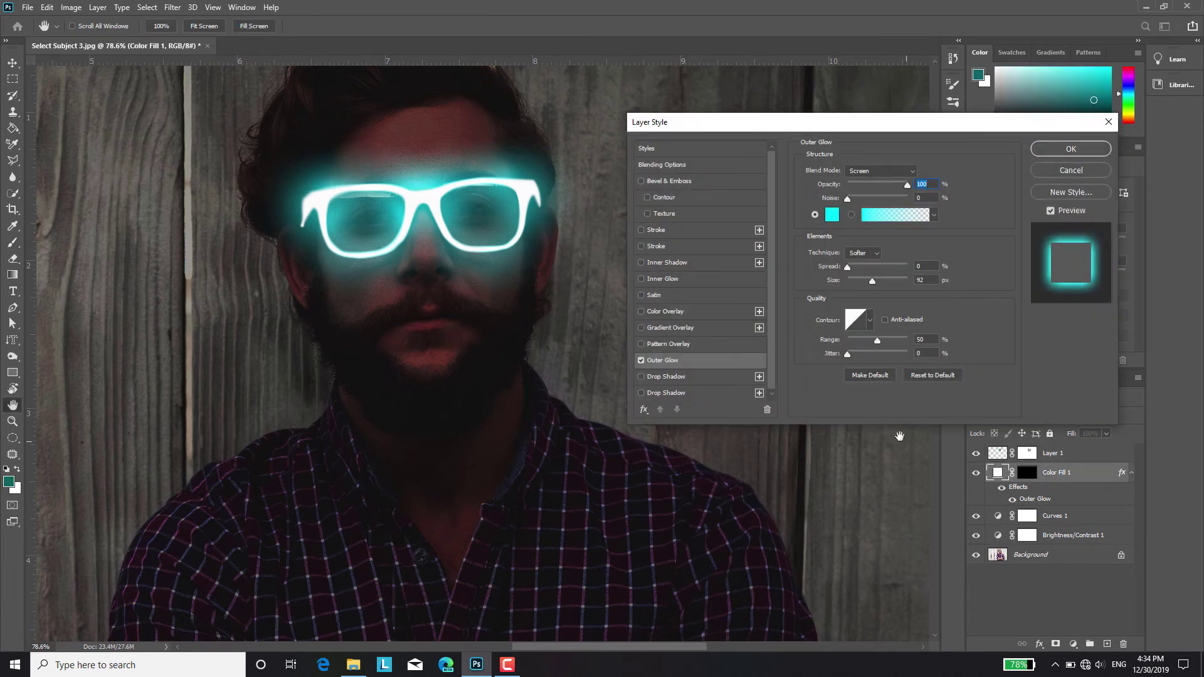
left_click_drag(873, 282, 867, 280)
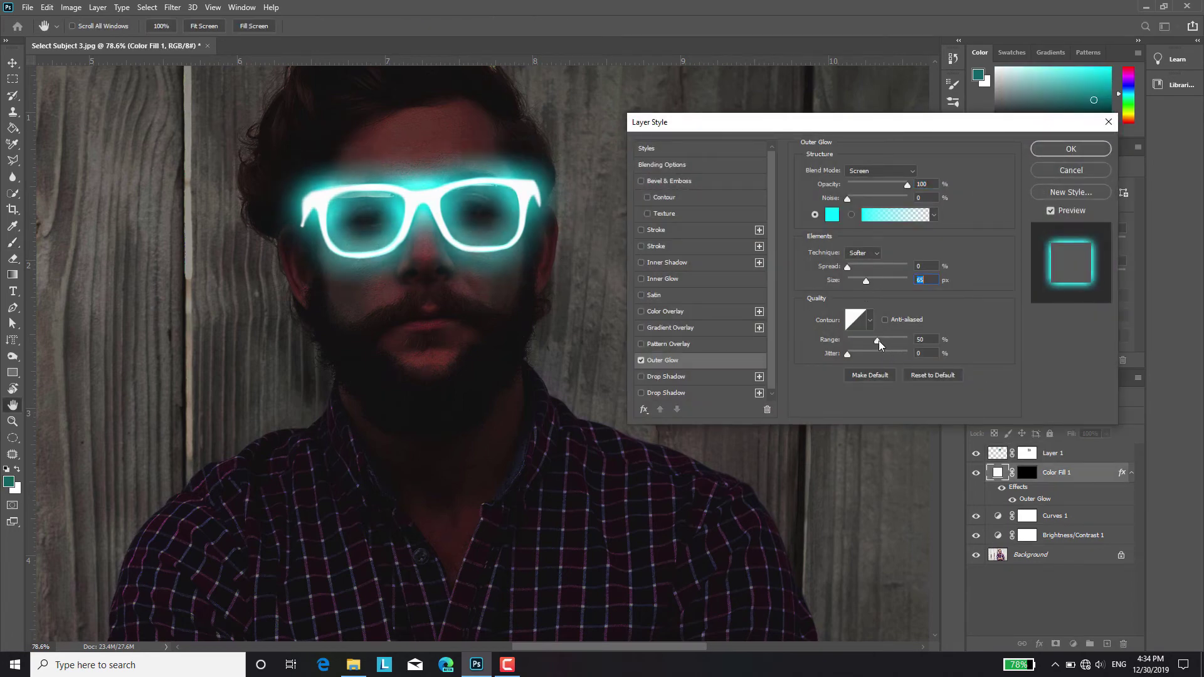
left_click_drag(878, 340, 876, 347)
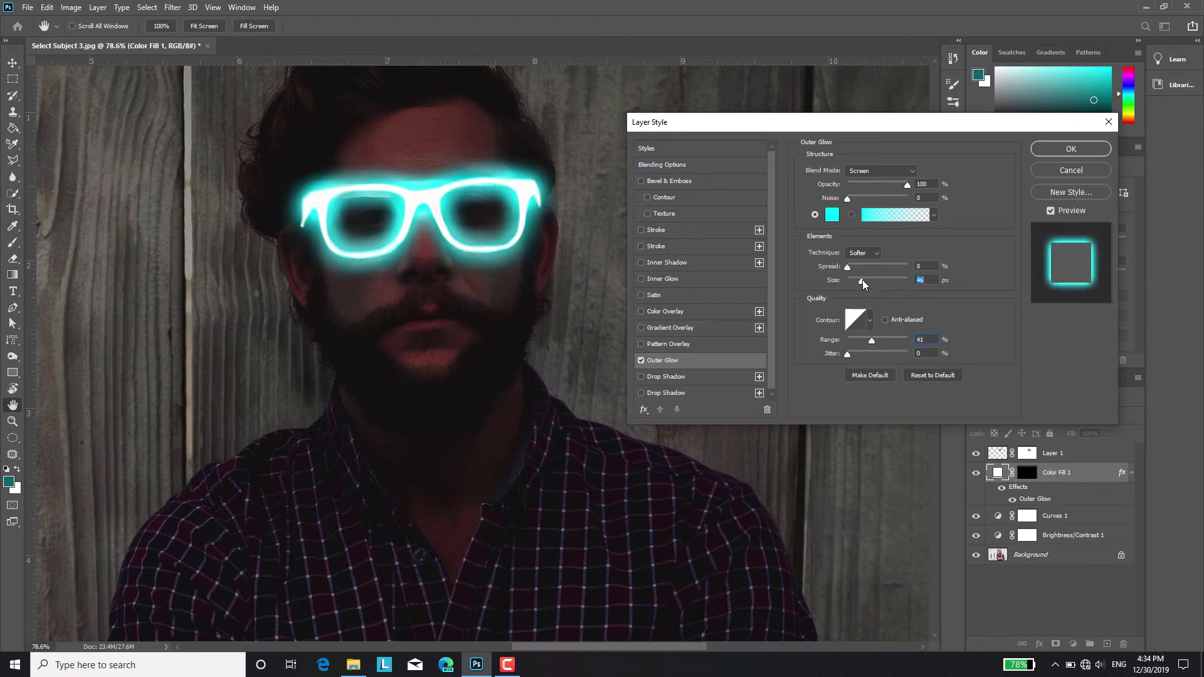
key("Return")
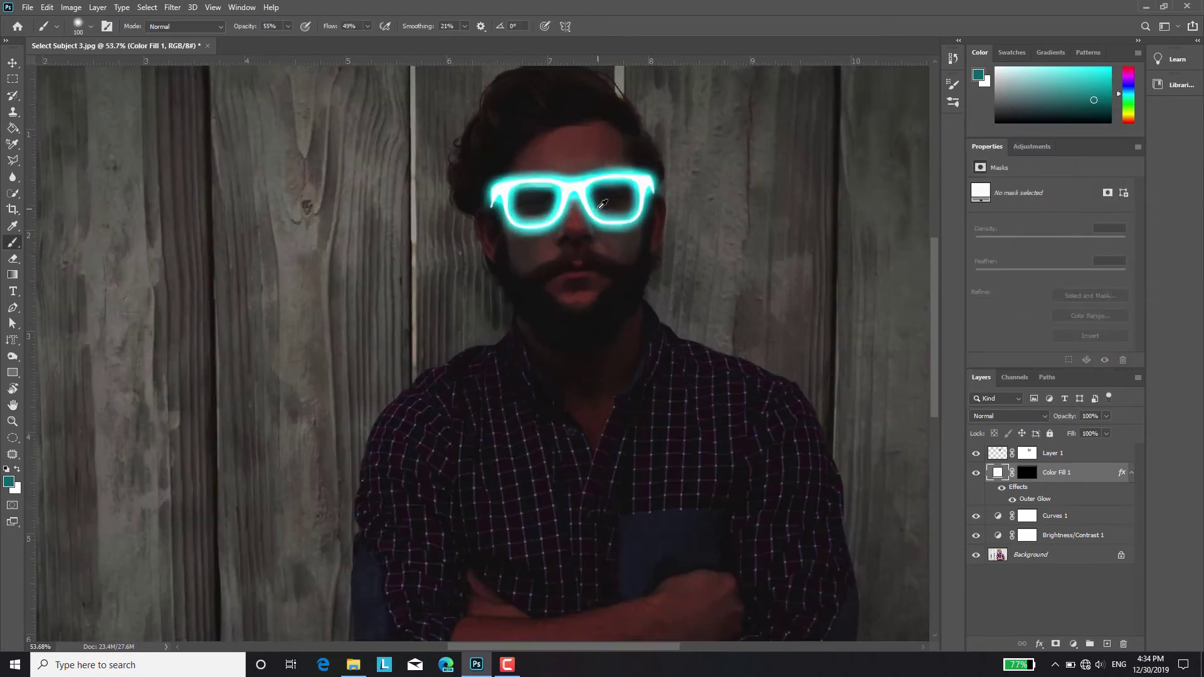
- Paint extra teal light strokes beside the left lens, the right side of the face and the glasses on Layer 1
left_click_drag(495, 240, 307, 280)
key("alt+bracketright")
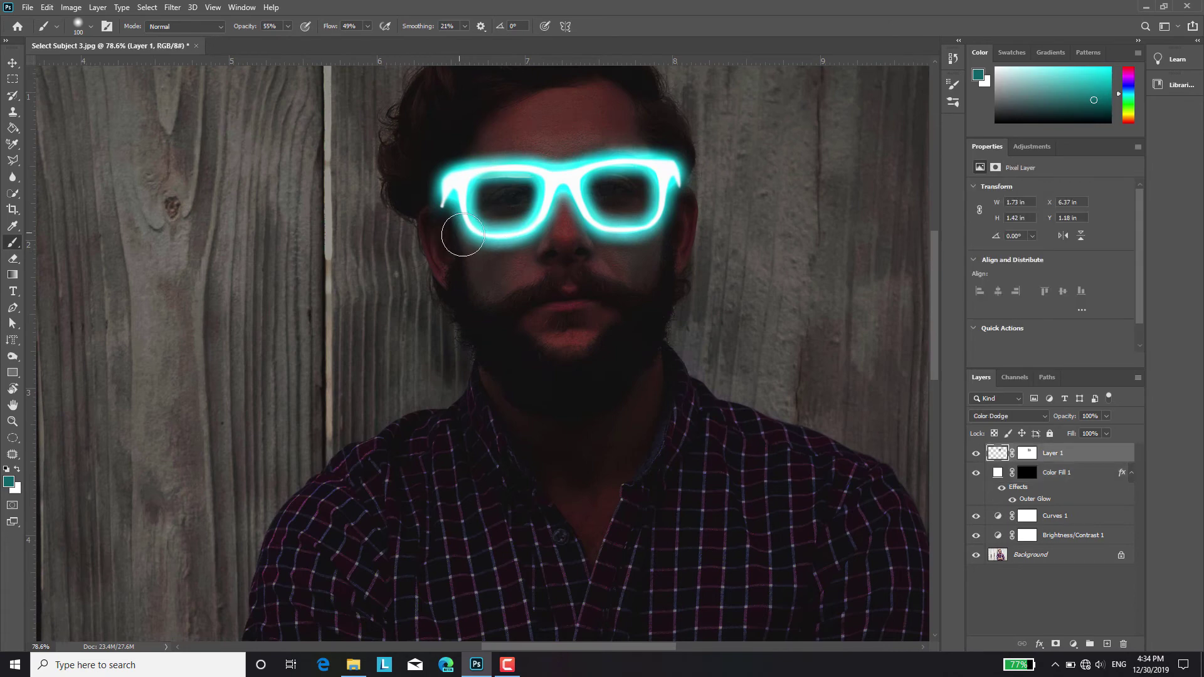
left_click_drag(457, 227, 525, 249)
left_click_drag(633, 261, 670, 224)
left_click_drag(634, 143, 632, 193)
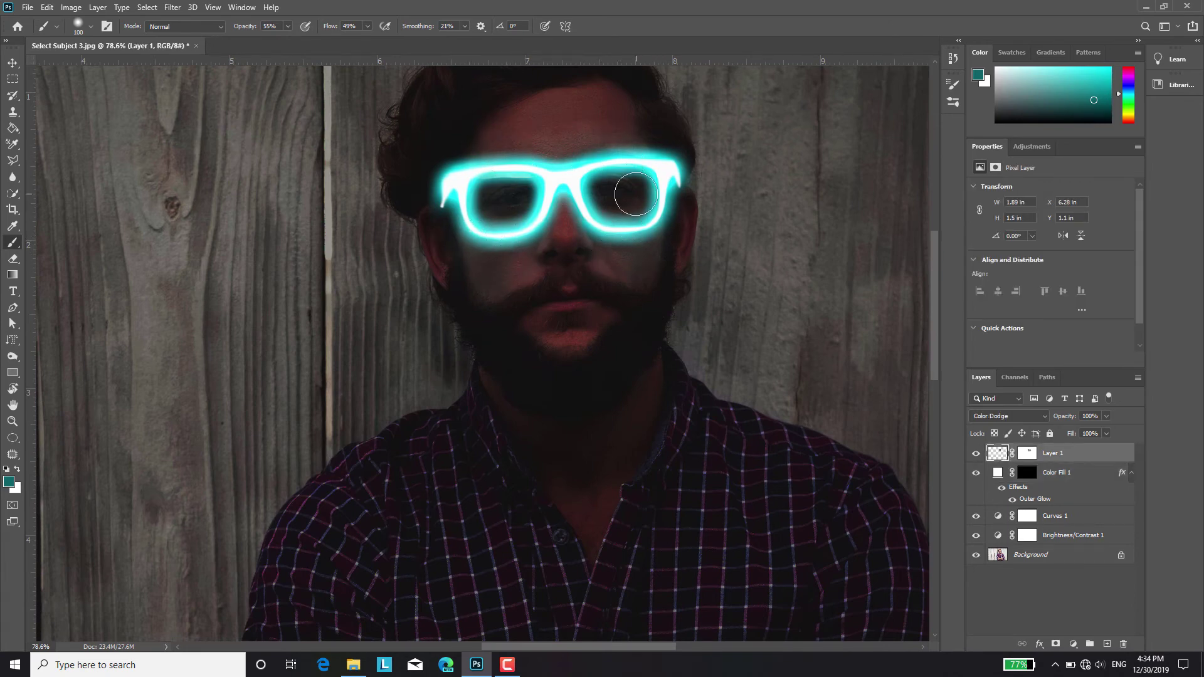
key("ctrl+minus")
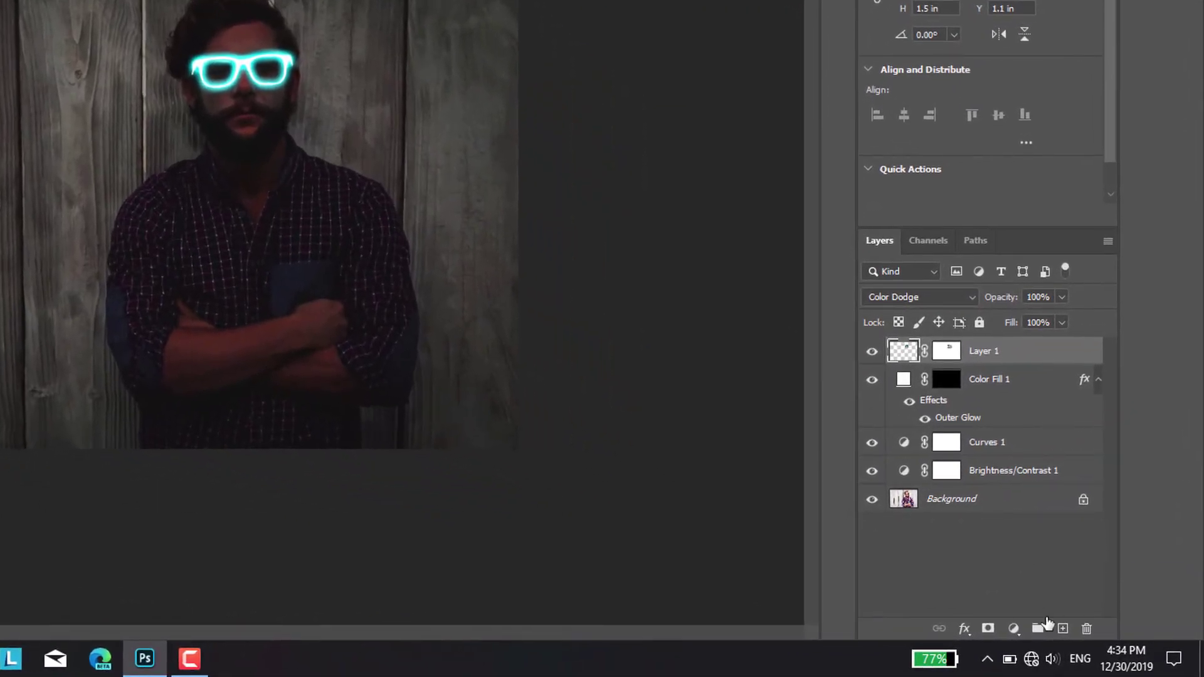
- Add a contrast-boosting S-curve Curves adjustment, then create Layer 2 below Color Fill 1
left_click(1022, 631)
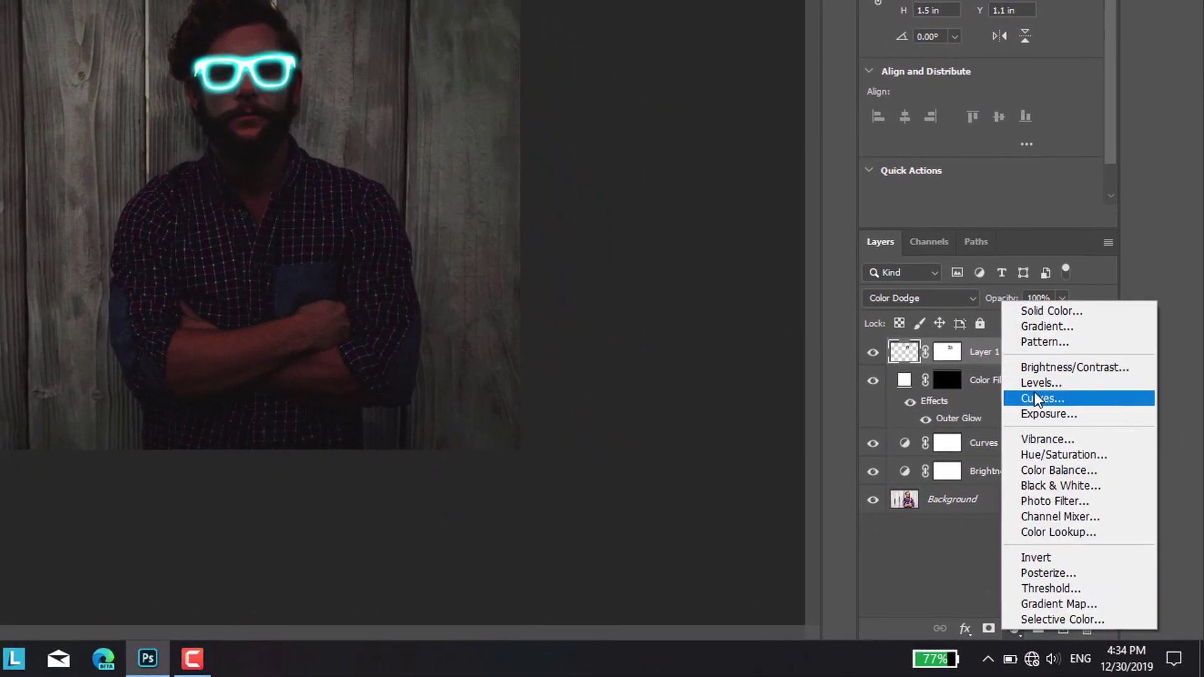
left_click(1033, 395)
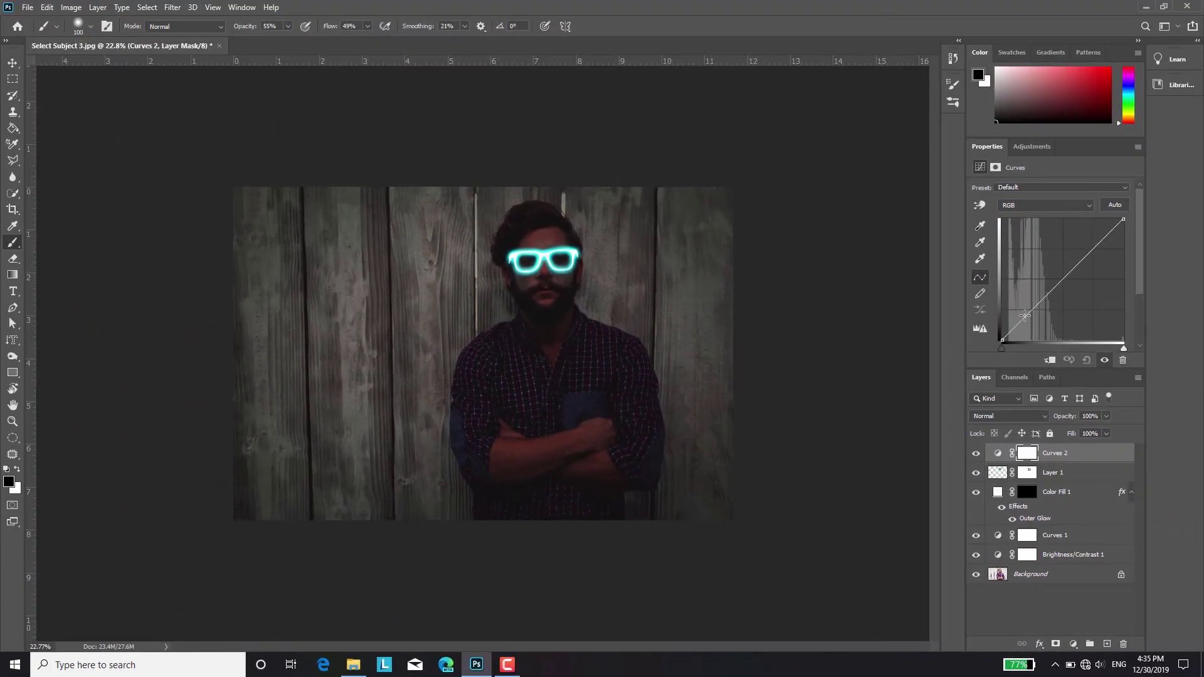
left_click(1026, 316)
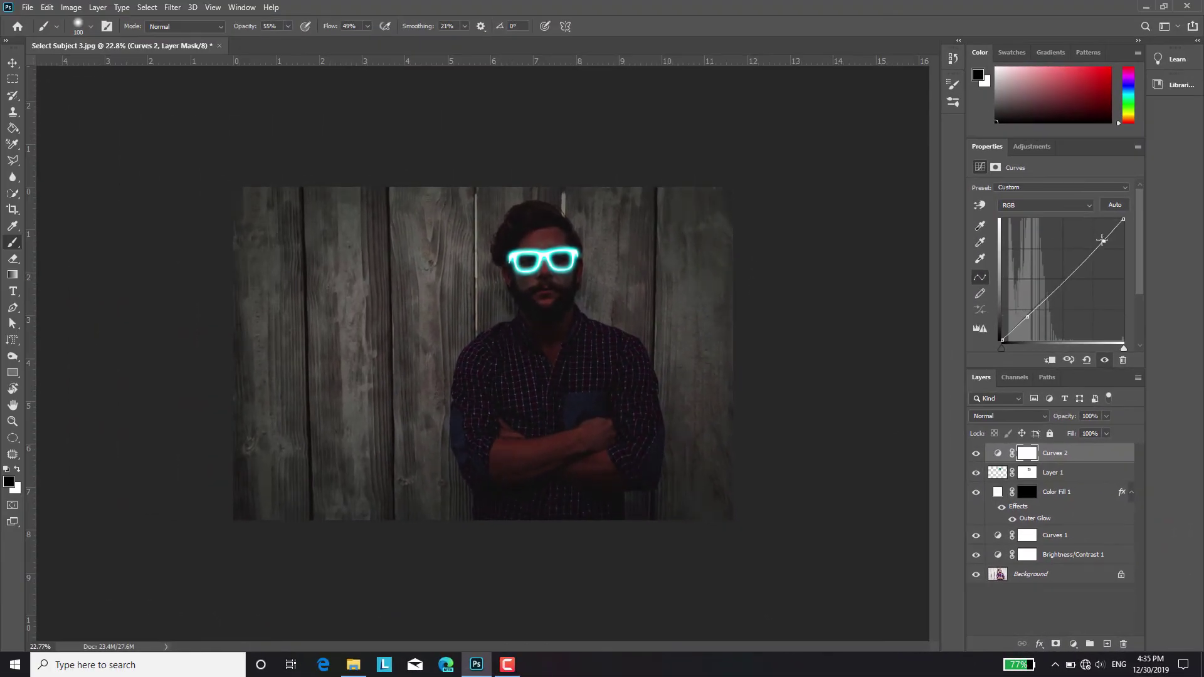
left_click_drag(1103, 240, 1091, 245)
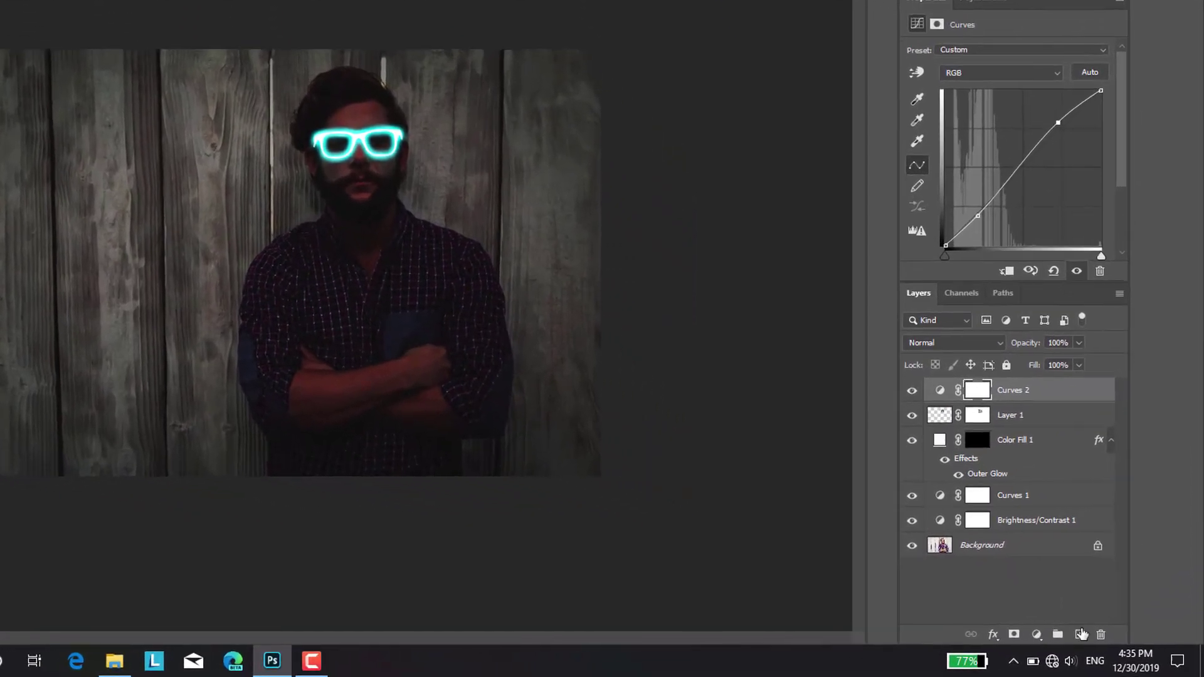
left_click(1075, 633)
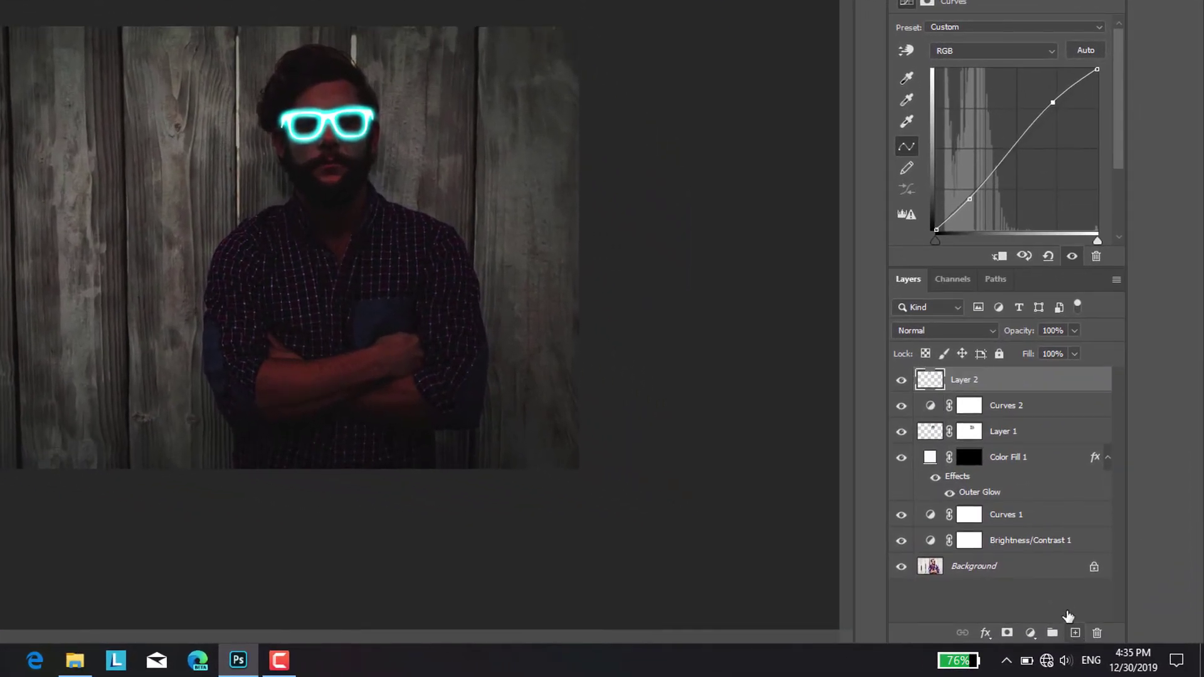
left_click_drag(966, 379, 1007, 502)
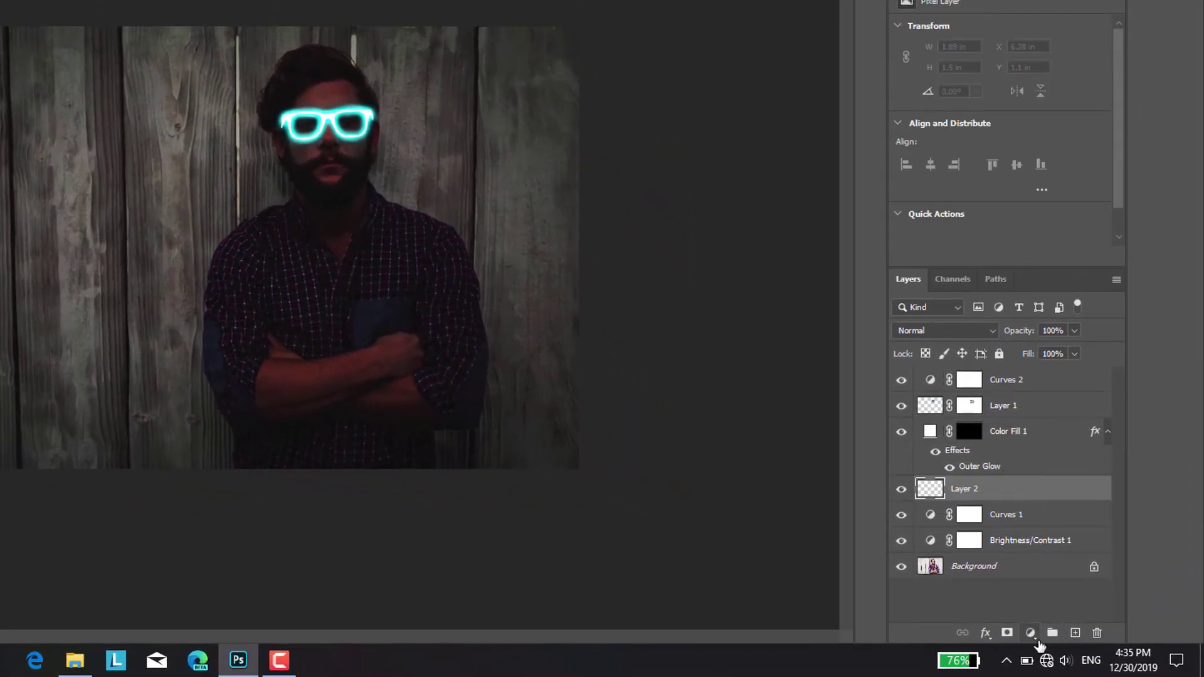
- Add a black Solid Color fill layer set to Darken blend mode at 25% opacity
left_click(1032, 632)
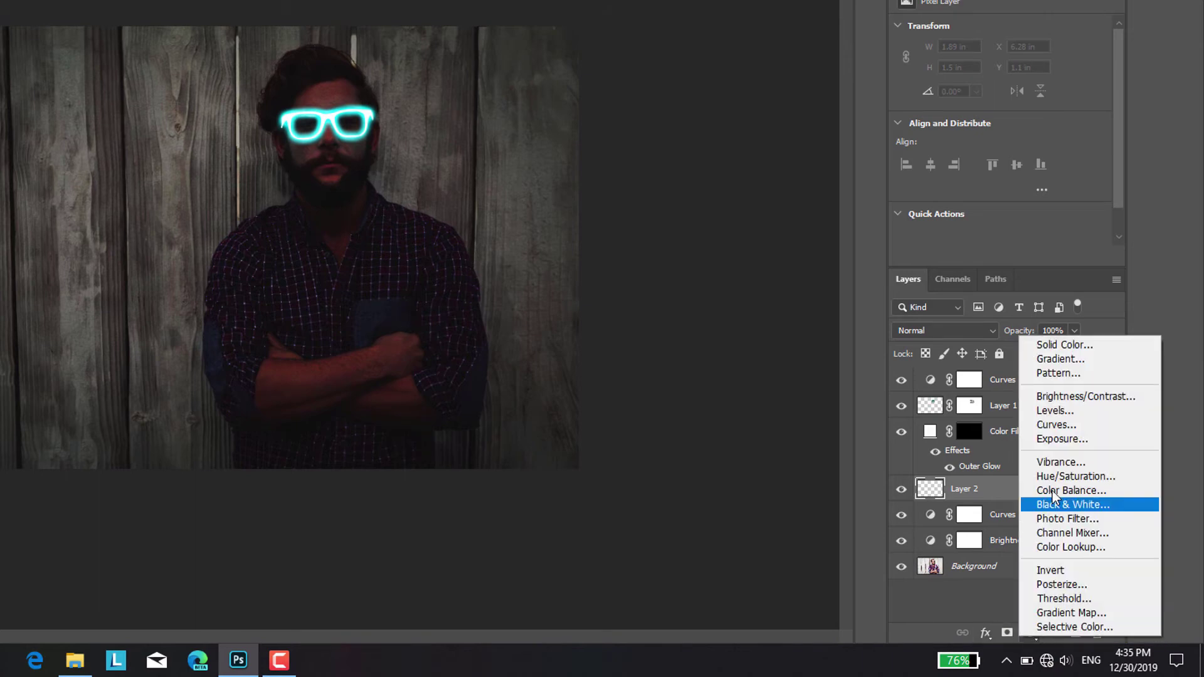
left_click(1061, 346)
key("Return")
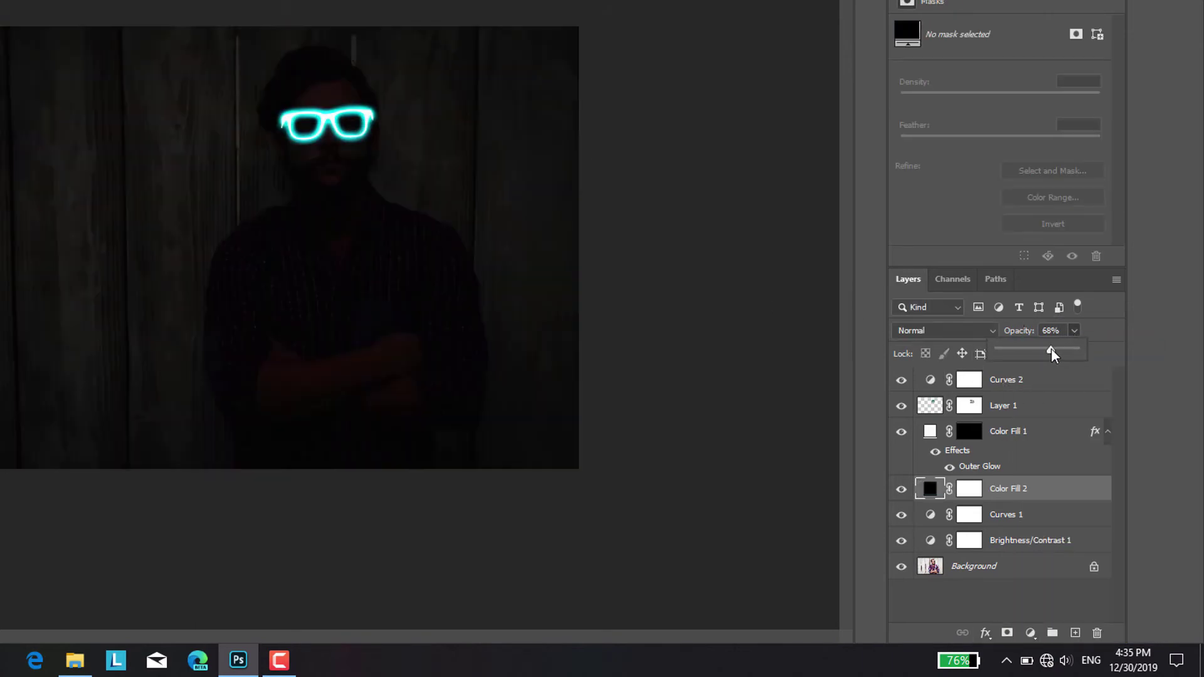
left_click_drag(1075, 354, 1035, 352)
left_click(944, 330)
left_click(912, 292)
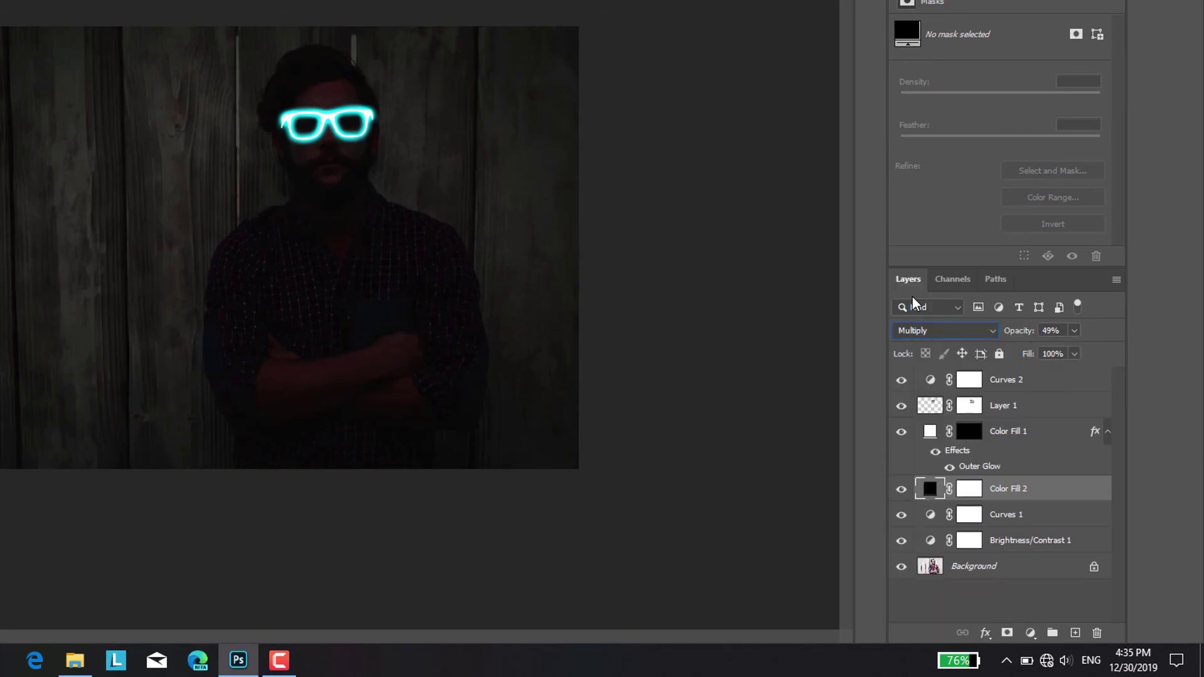
left_click(944, 330)
left_click(907, 280)
left_click(1074, 330)
left_click_drag(1071, 350, 1052, 350)
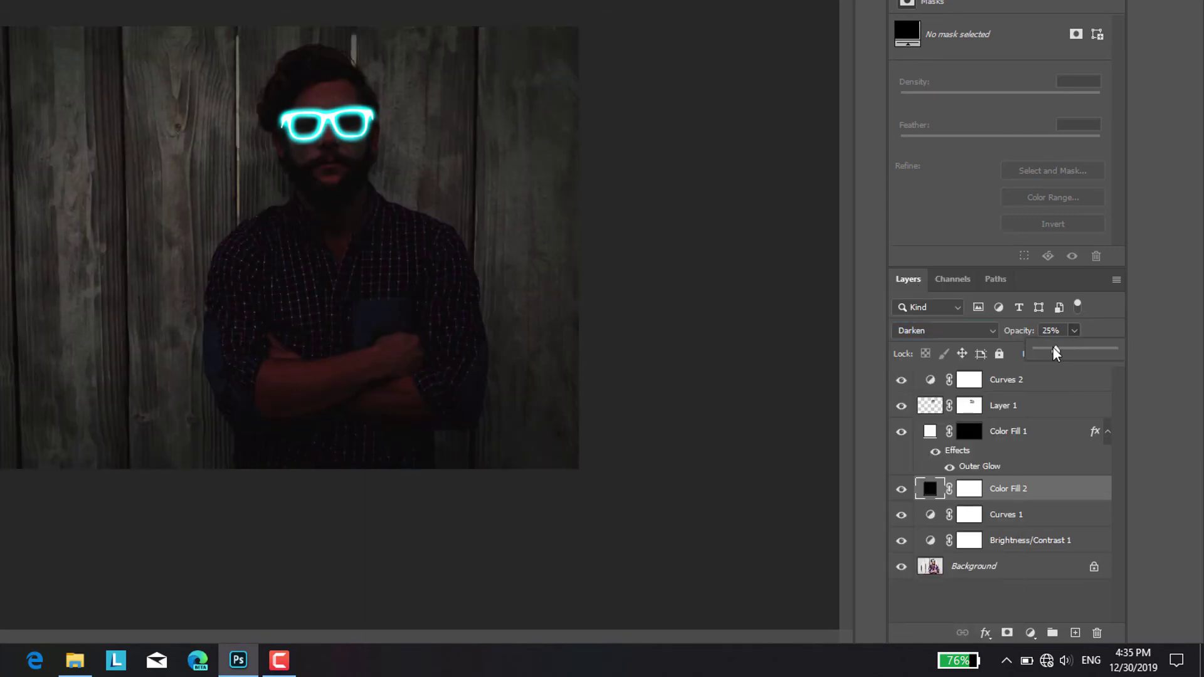
left_click(353, 279)
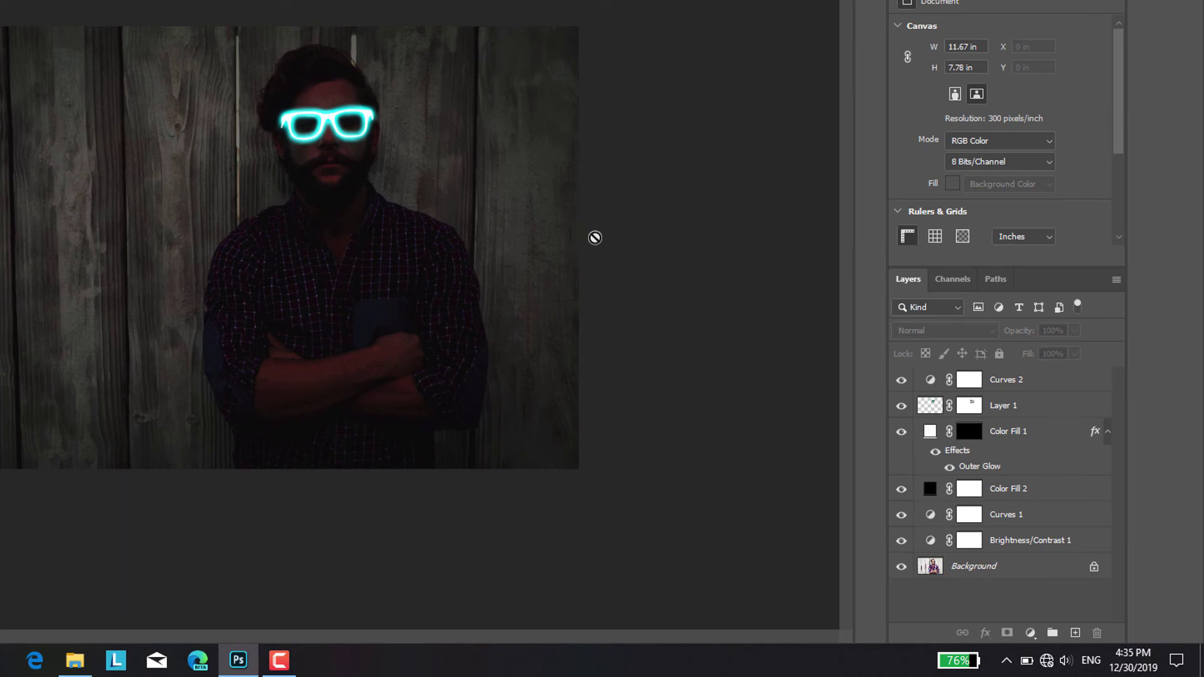
left_click(969, 431)
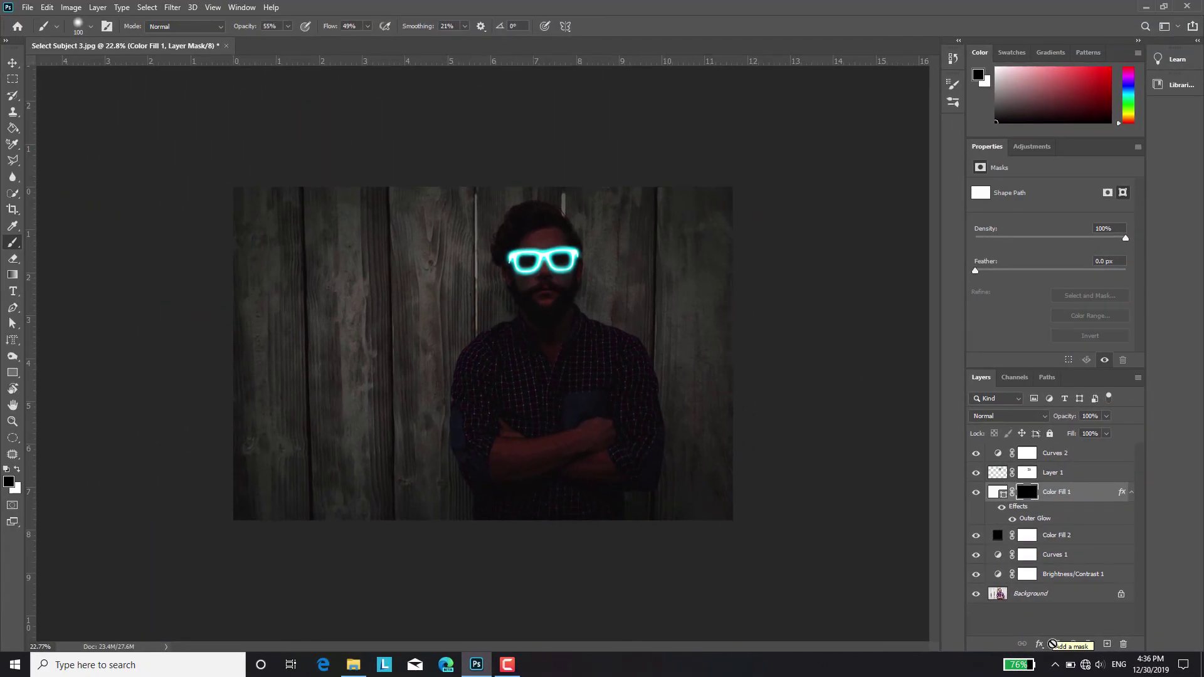
scroll(623, 224, "up", 3)
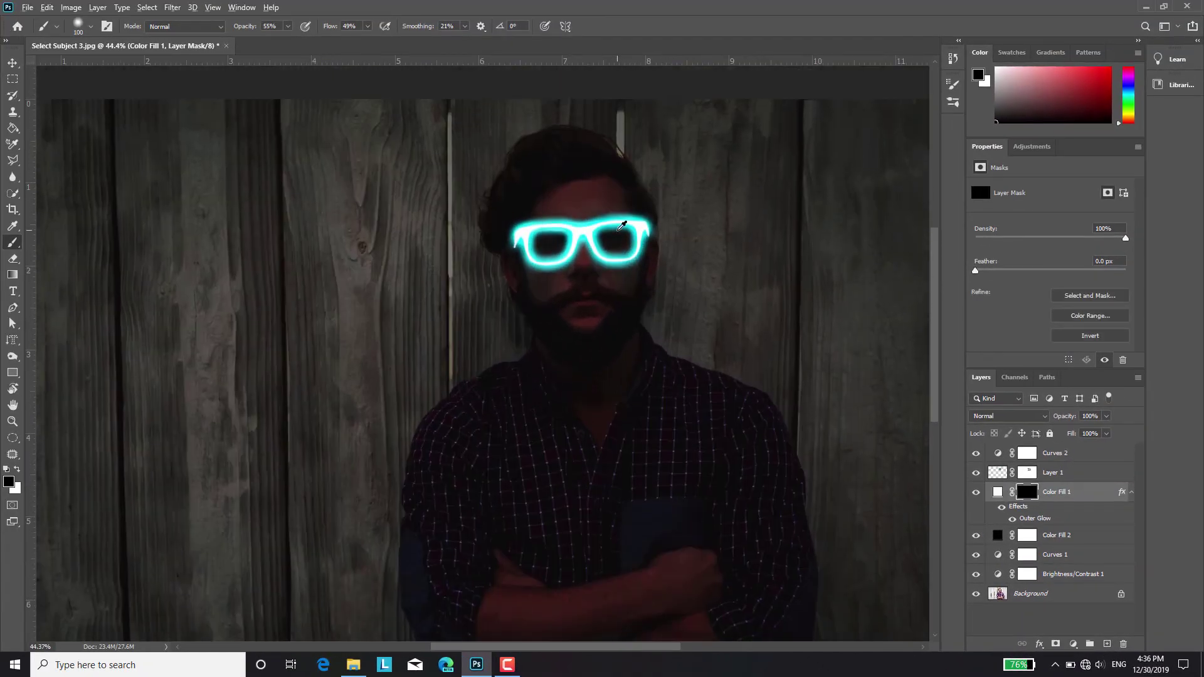
scroll(621, 224, "up", 2)
left_click(16, 469)
left_click_drag(489, 251, 540, 248)
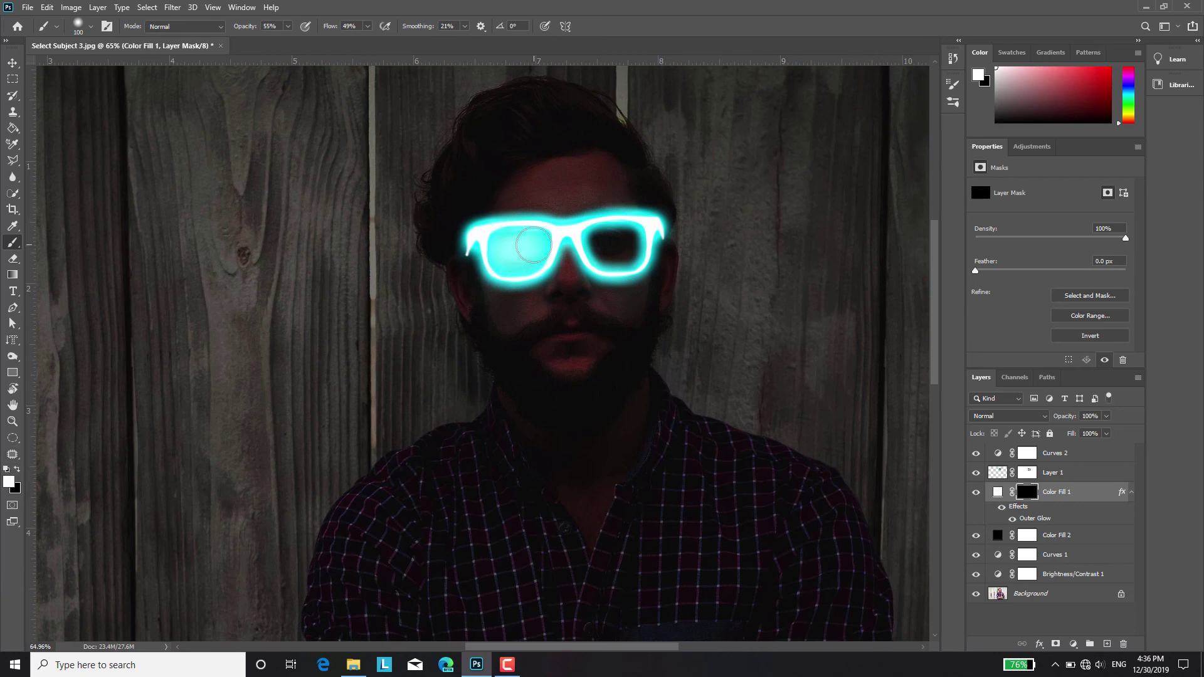
key("ctrl+z")
left_click(1027, 536)
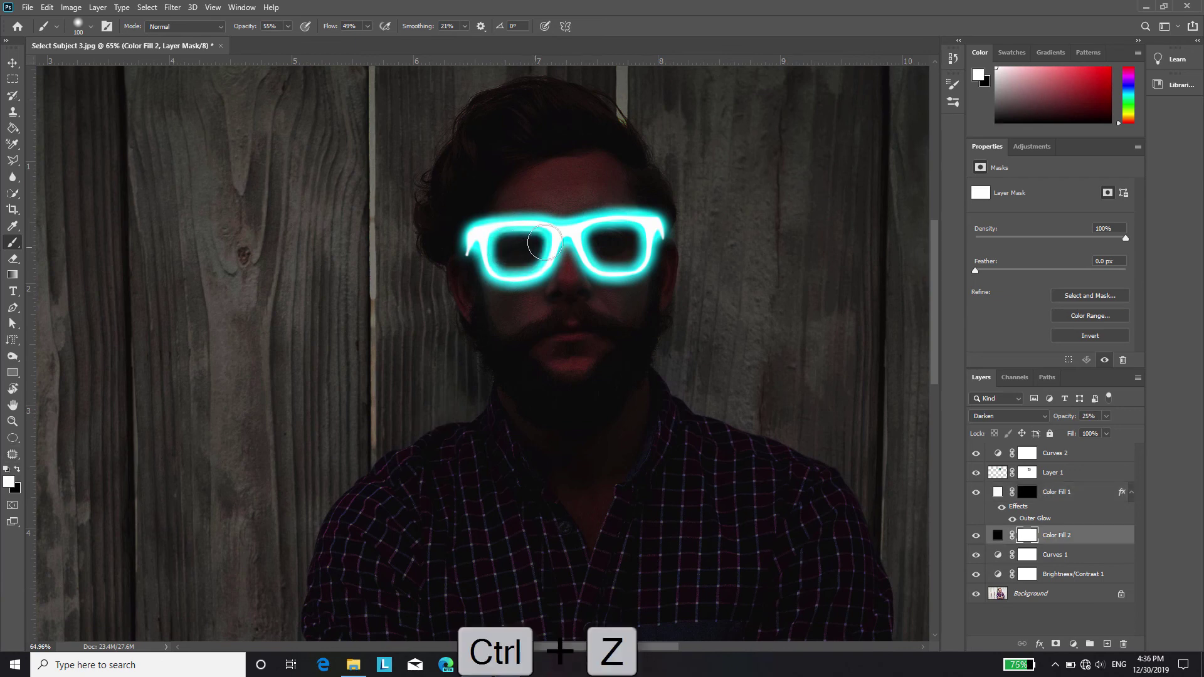
left_click(17, 469)
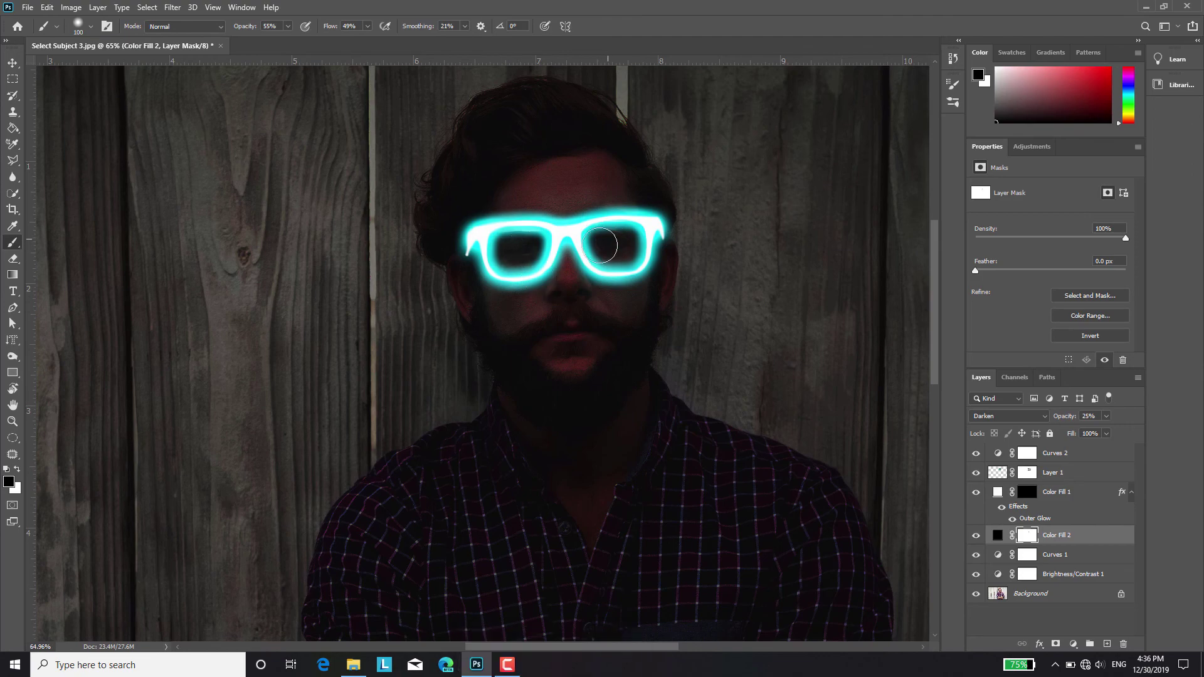
scroll(600, 245, "down", 5)
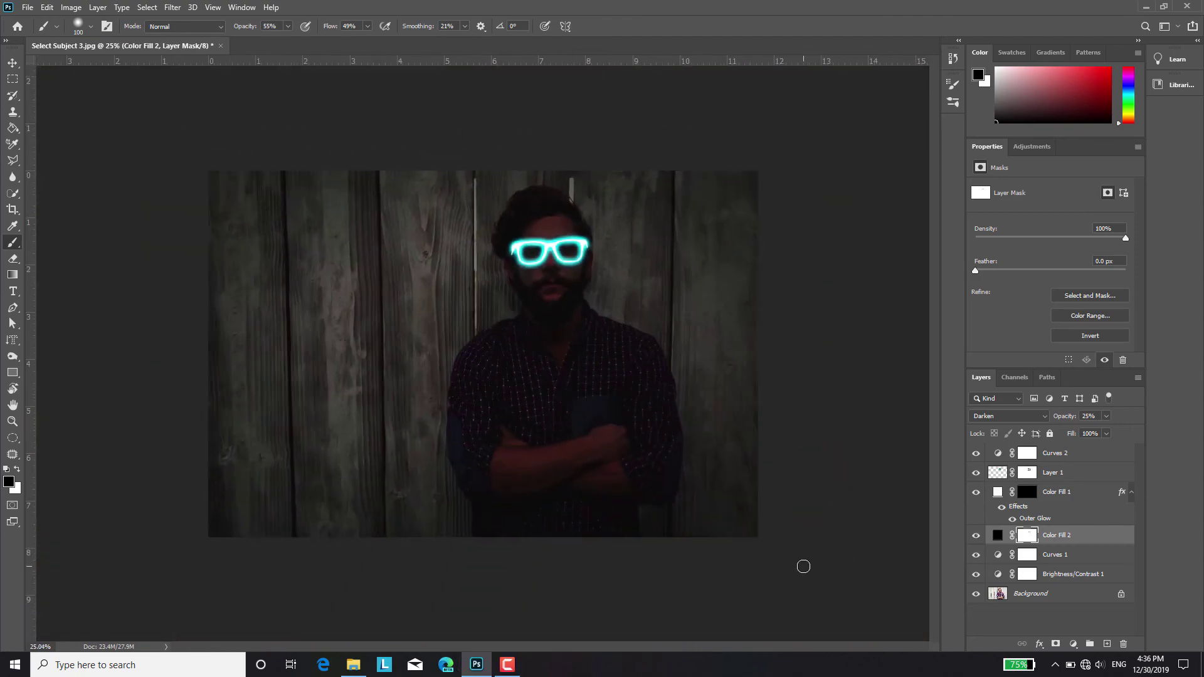